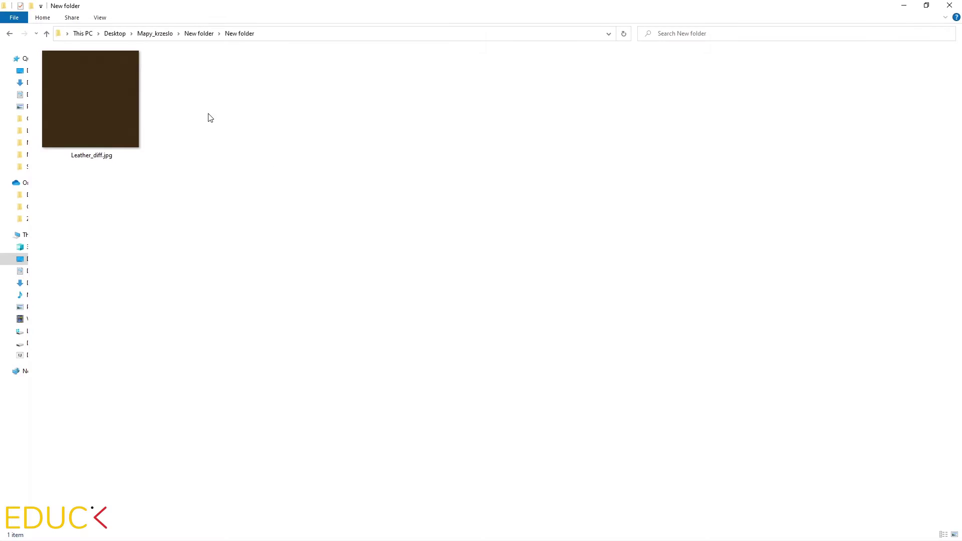
Open Leather_diff.jpg from File Explorer in Adobe Photoshop 2022 using Open with
{"action": "mouse_move", "coordinate": [107, 57]}
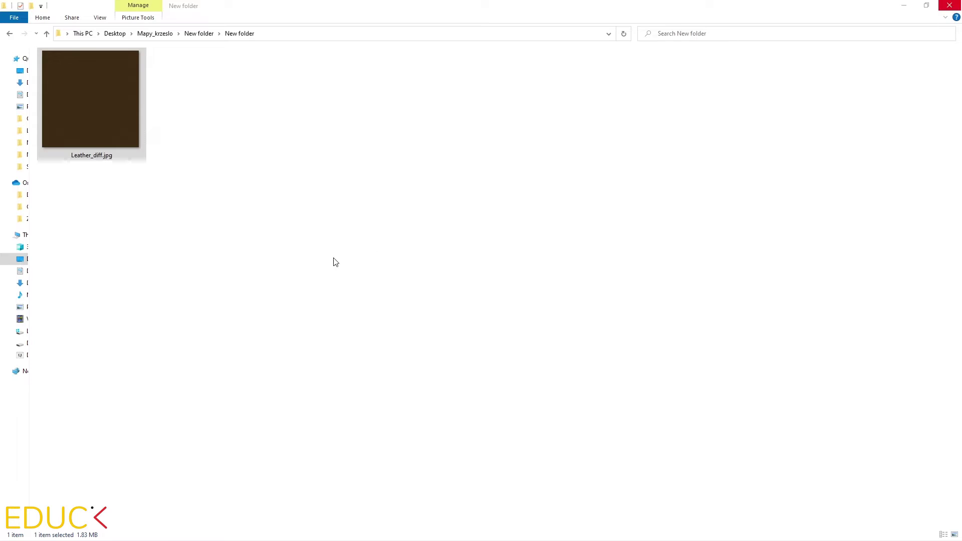
{"action": "right_click", "coordinate": [85, 91]}
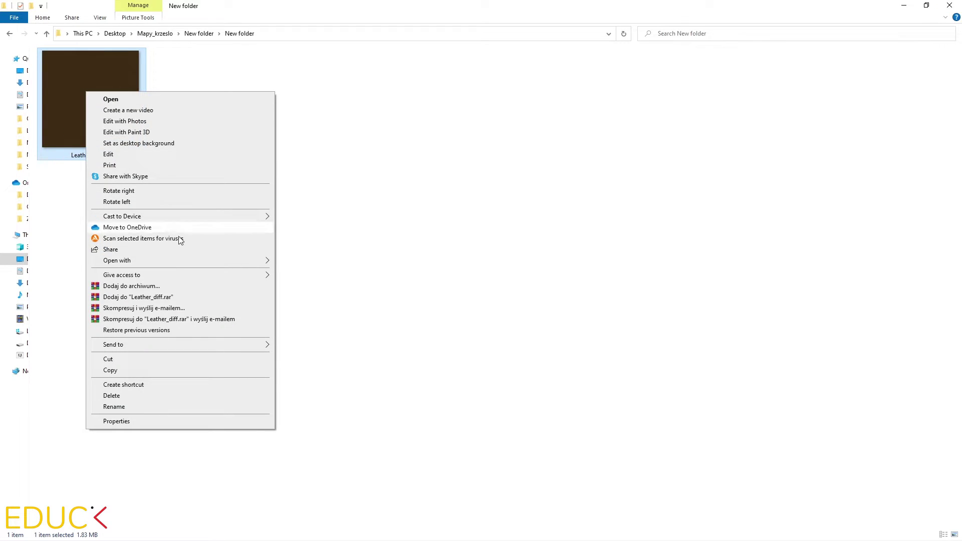
{"action": "mouse_move", "coordinate": [182, 263]}
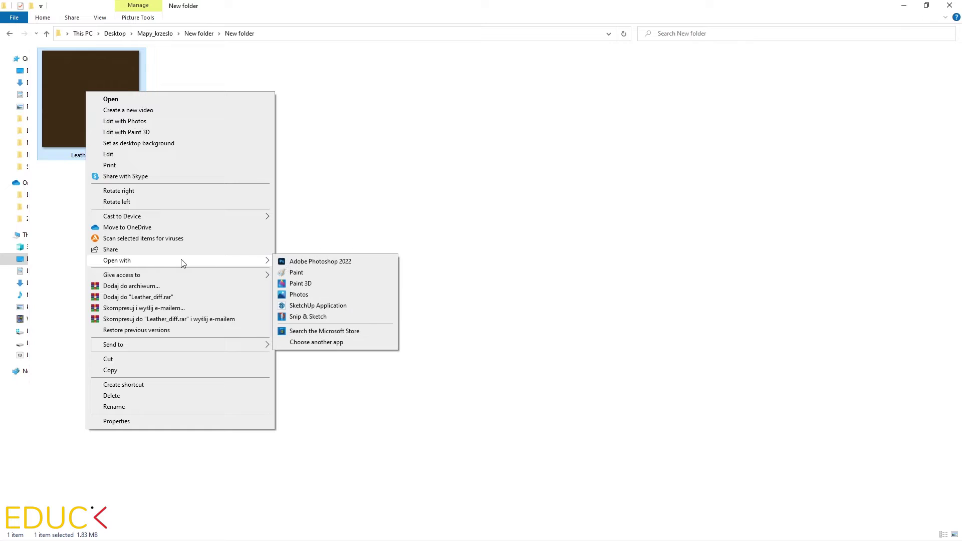
{"action": "left_click", "coordinate": [377, 265]}
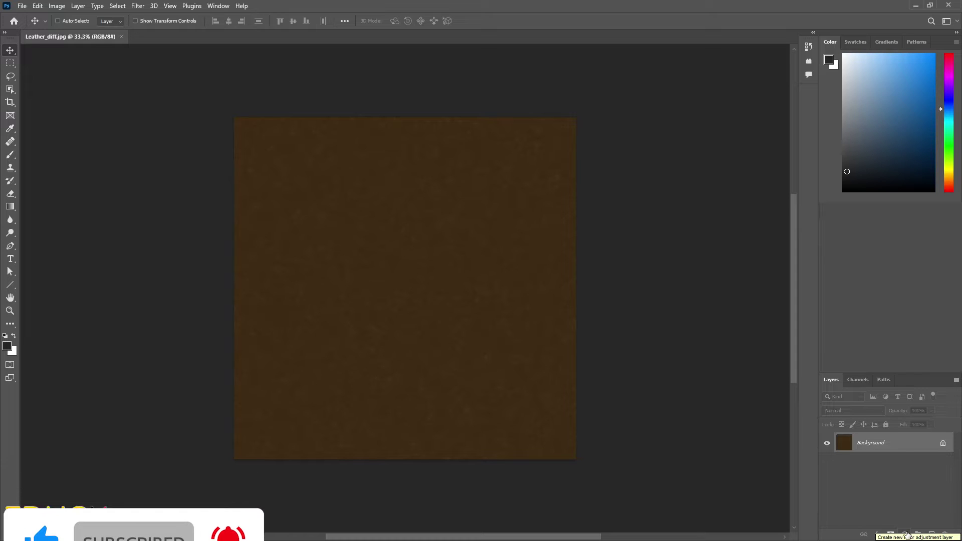
Add a Black & White adjustment layer with its Reds slider lowered to -52
{"action": "left_click", "coordinate": [906, 534]}
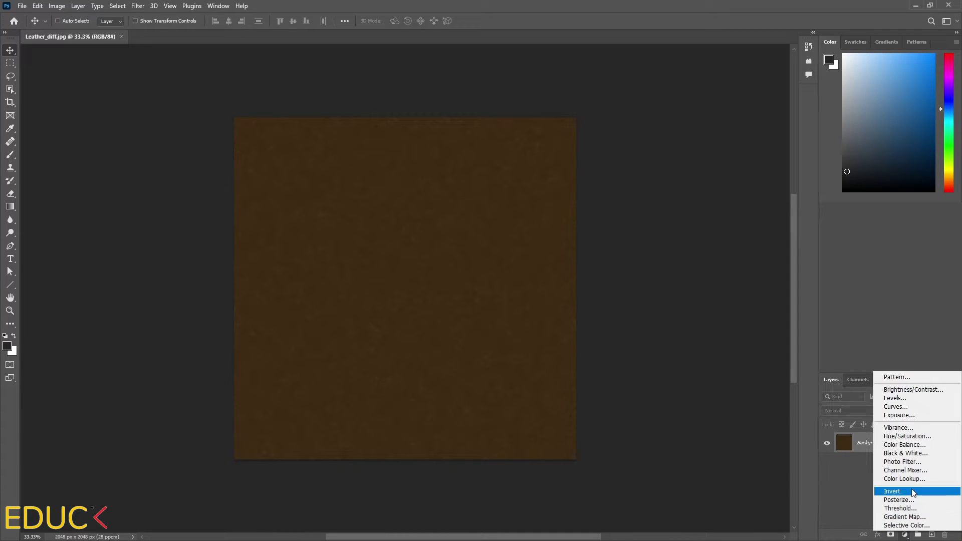
{"action": "left_click", "coordinate": [905, 453]}
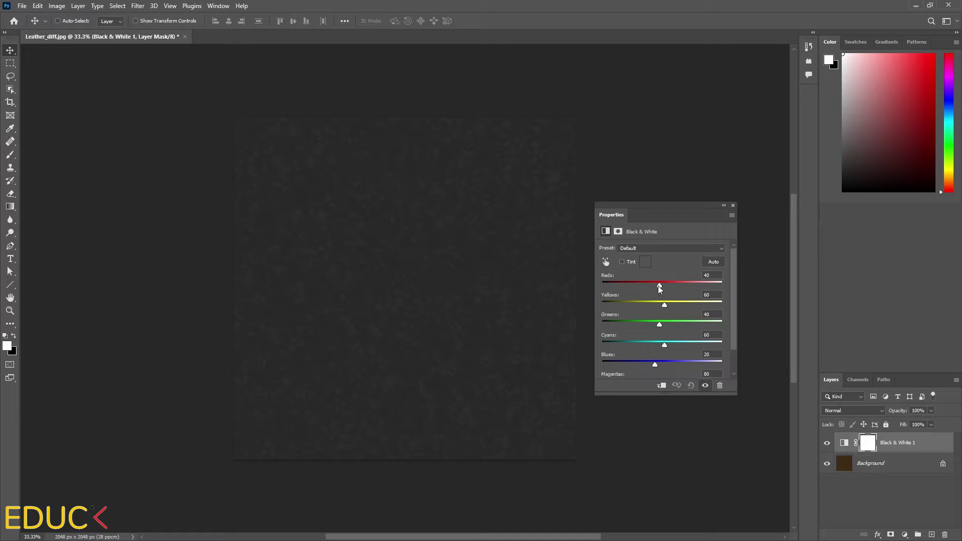
{"action": "mouse_move", "coordinate": [658, 284]}
{"action": "left_mouse_down"}
{"action": "mouse_move", "coordinate": [678, 285]}
{"action": "mouse_move", "coordinate": [642, 288]}
{"action": "left_mouse_up"}
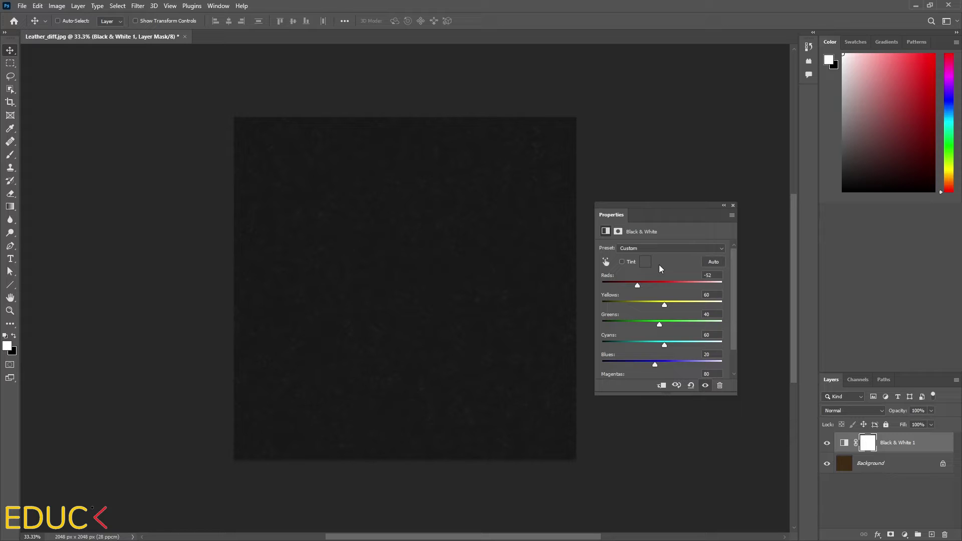
Add a Levels adjustment with midtone gamma 1.60 and white point 152
{"action": "left_click", "coordinate": [905, 534]}
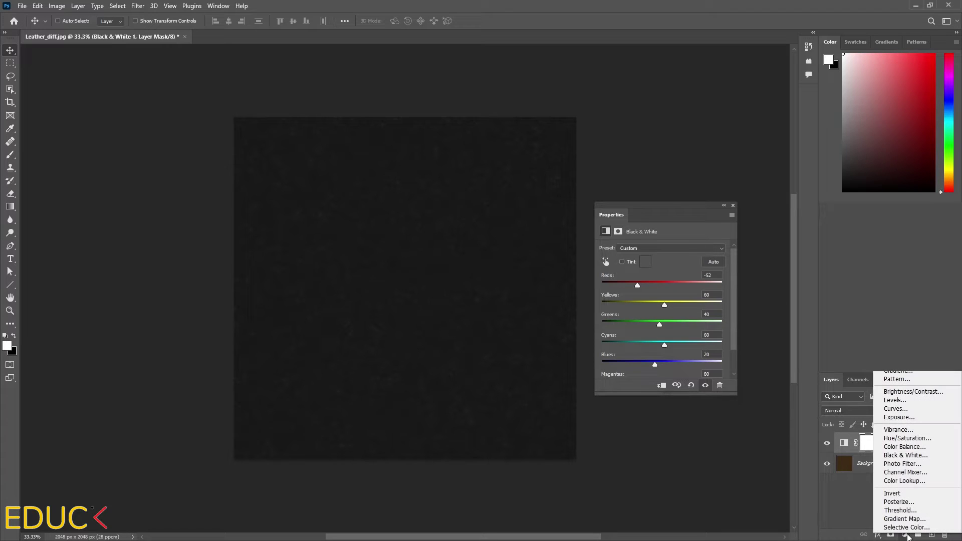
{"action": "left_click", "coordinate": [894, 402]}
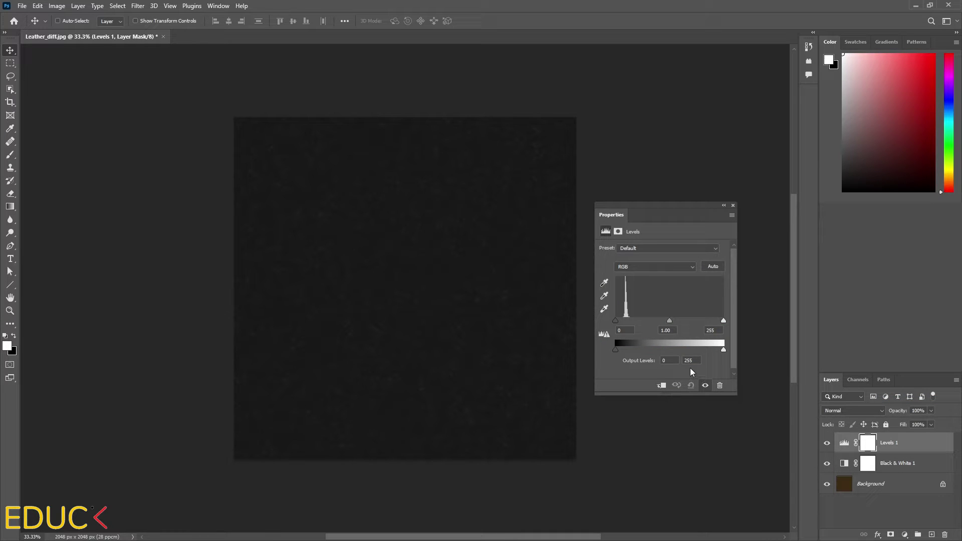
{"action": "left_click_drag", "start_coordinate": [669, 321], "coordinate": [662, 321]}
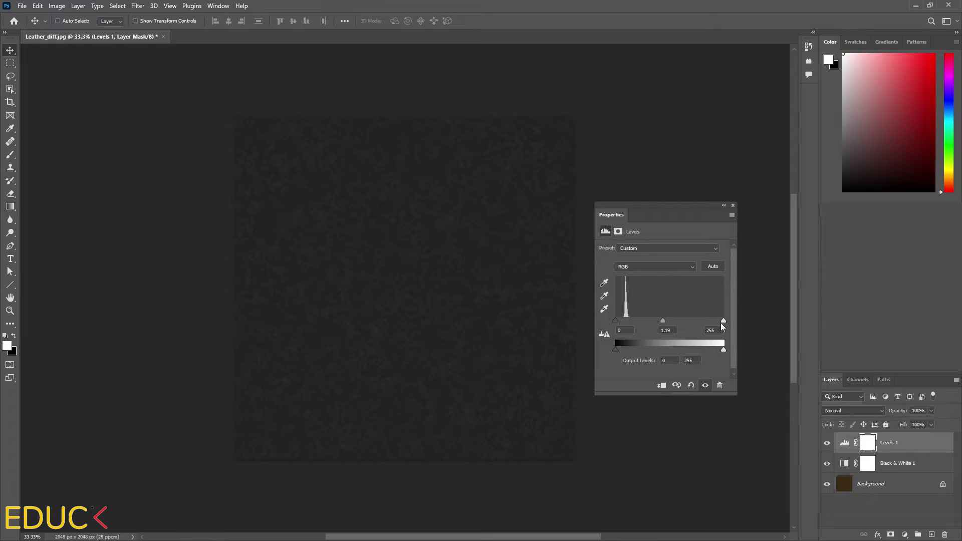
{"action": "left_click_drag", "start_coordinate": [723, 321], "coordinate": [637, 320]}
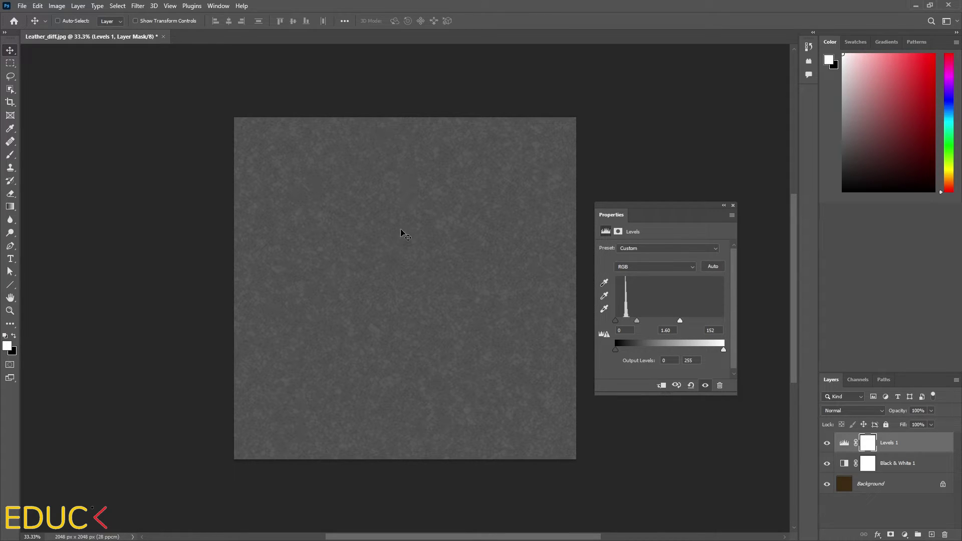
Merge visible layers, unlock the Background, and rename it 'reflection color'
{"action": "left_click", "coordinate": [80, 10]}
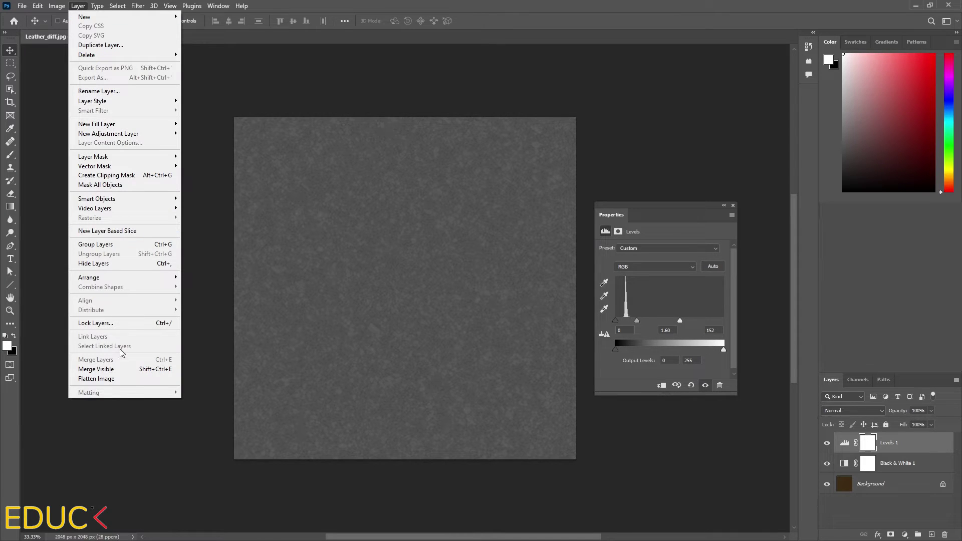
{"action": "left_click", "coordinate": [120, 369]}
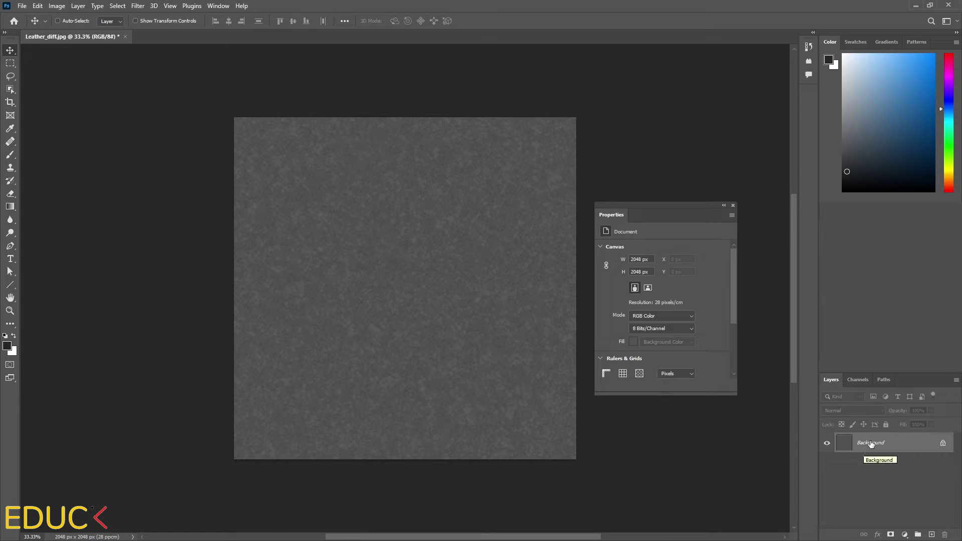
{"action": "double_click", "coordinate": [878, 453], "text": "alt"}
{"action": "double_click", "coordinate": [878, 442]}
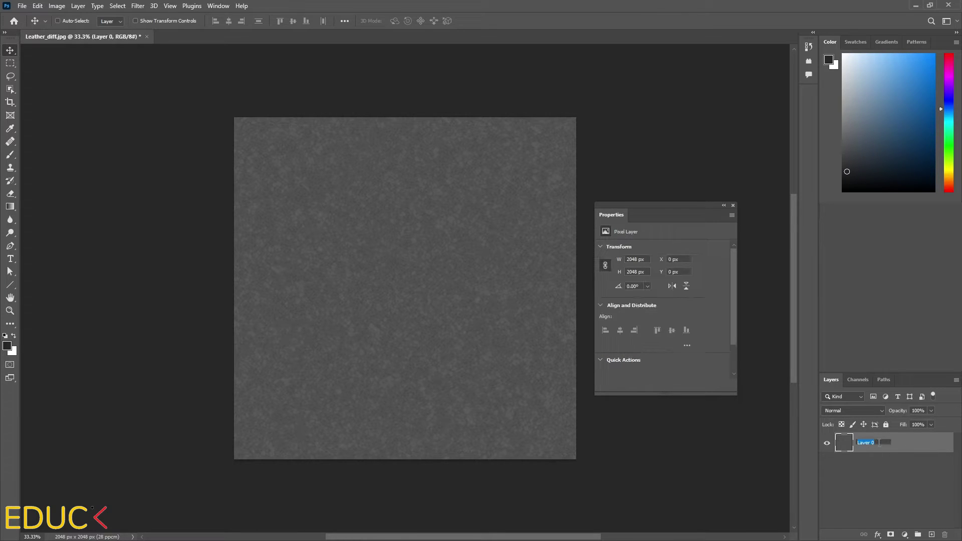
{"action": "type", "text": "reflection color"}
{"action": "left_click", "coordinate": [833, 460]}
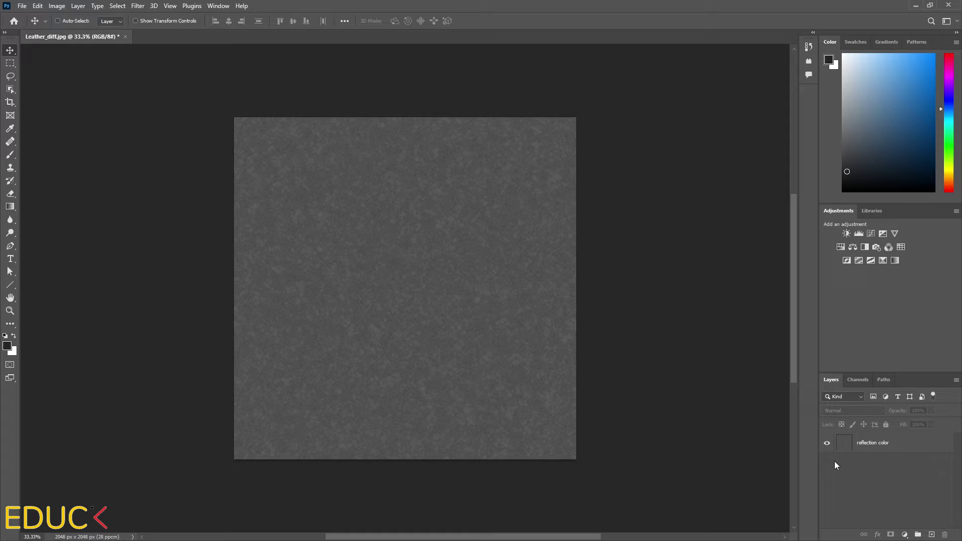
Duplicate the reflection color layer as 'normal map' and convert it to a Smart Object
{"action": "right_click", "coordinate": [872, 446]}
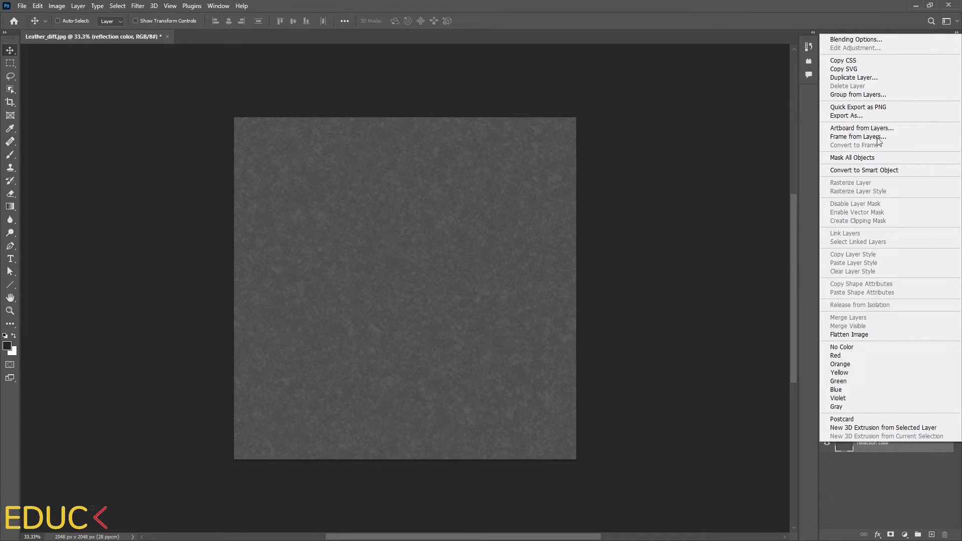
{"action": "left_click", "coordinate": [888, 77]}
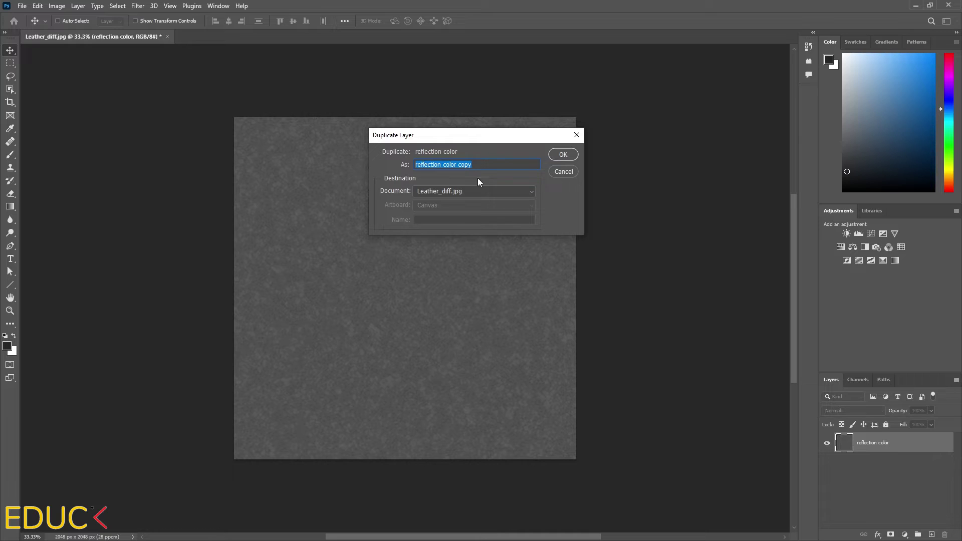
{"action": "type", "text": "normal map"}
{"action": "left_click", "coordinate": [562, 154]}
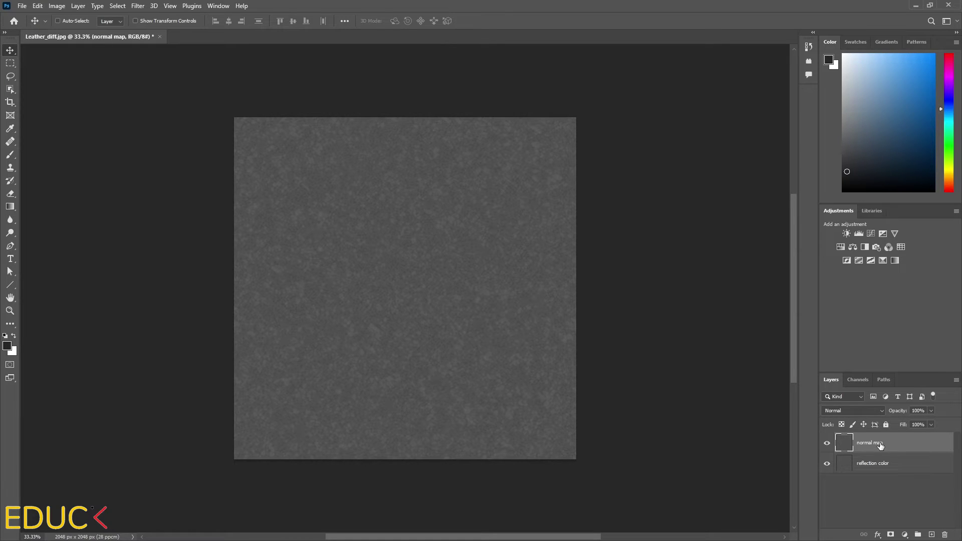
{"action": "right_click", "coordinate": [880, 445]}
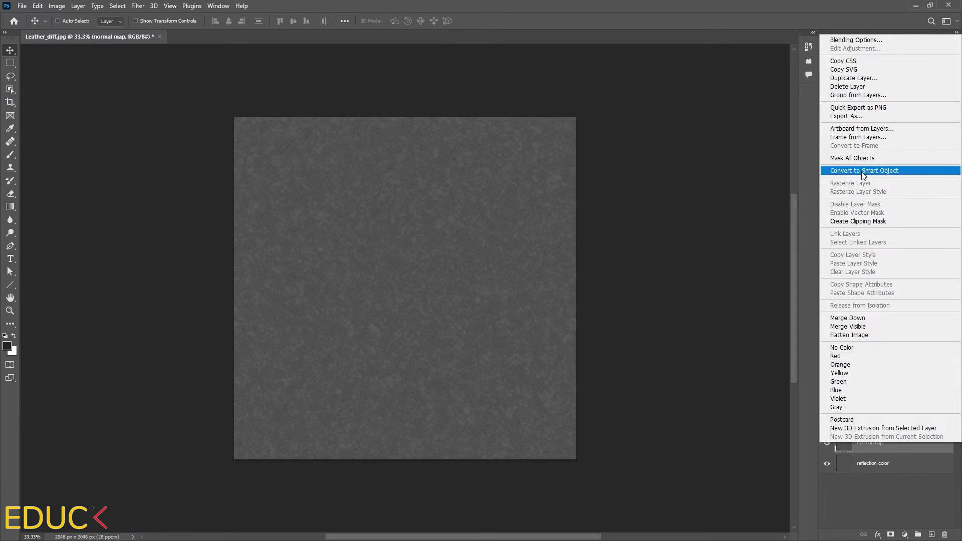
{"action": "left_click", "coordinate": [863, 172]}
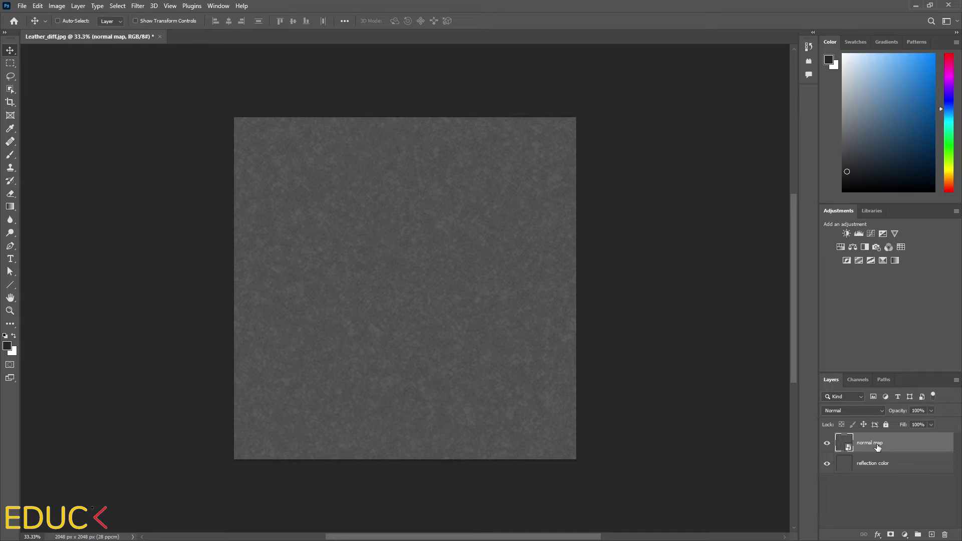
Apply Filter > 3D > Generate Normal Map with Blur 0 and Detail Scale 61%
{"action": "left_click", "coordinate": [136, 6]}
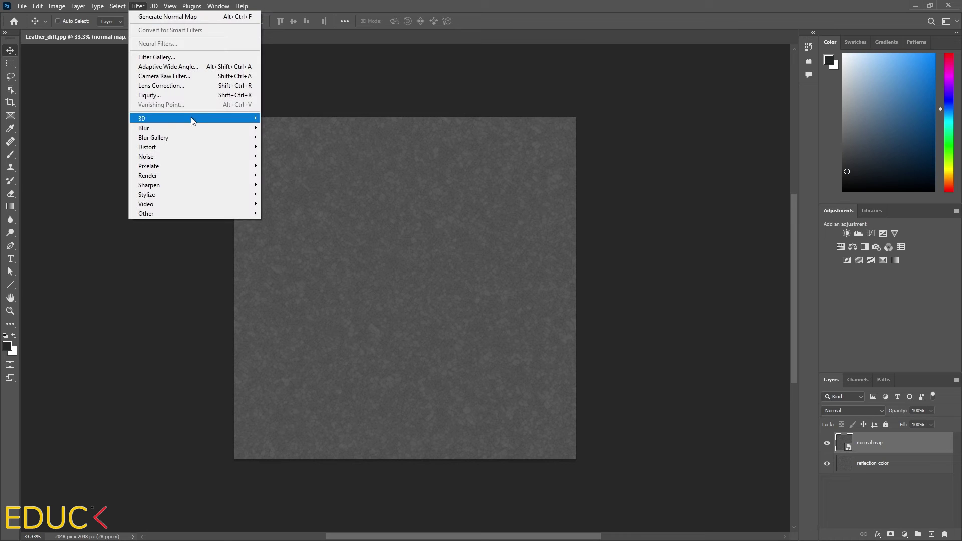
{"action": "mouse_move", "coordinate": [192, 121]}
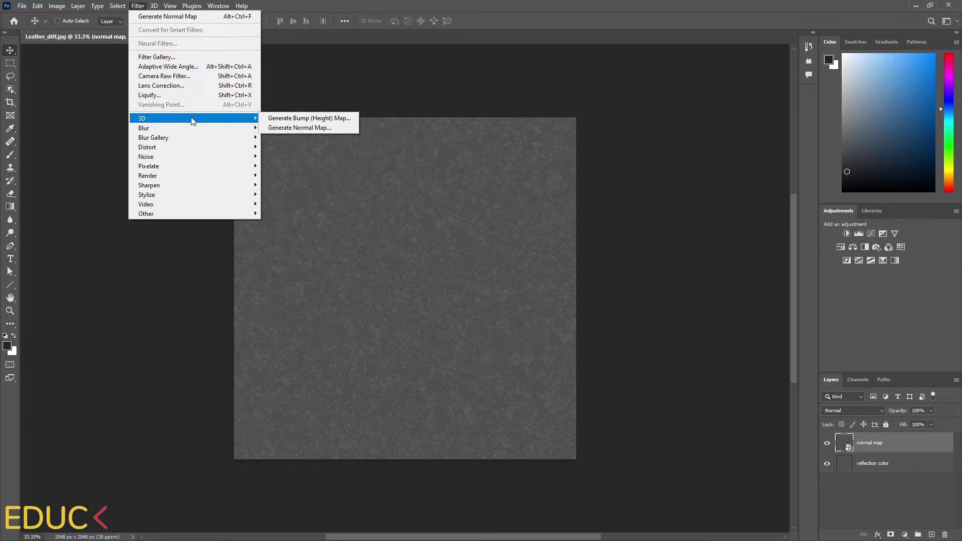
{"action": "left_click", "coordinate": [339, 130]}
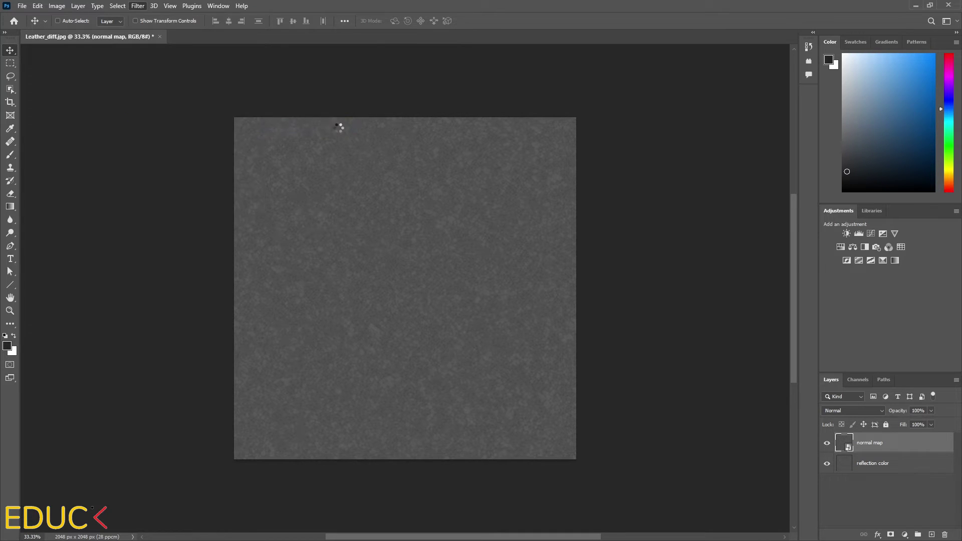
{"action": "left_click_drag", "start_coordinate": [428, 110], "coordinate": [509, 111]}
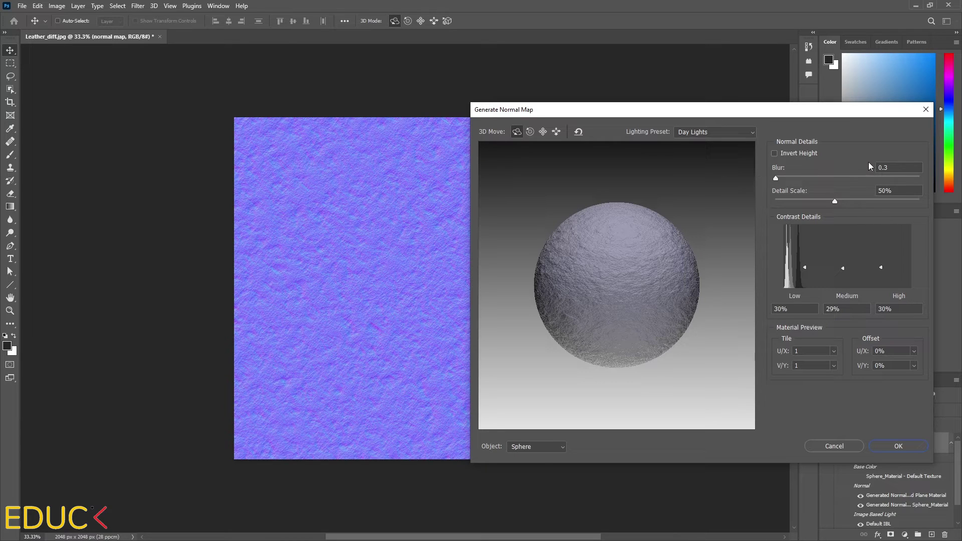
{"action": "left_click_drag", "start_coordinate": [775, 178], "coordinate": [819, 178]}
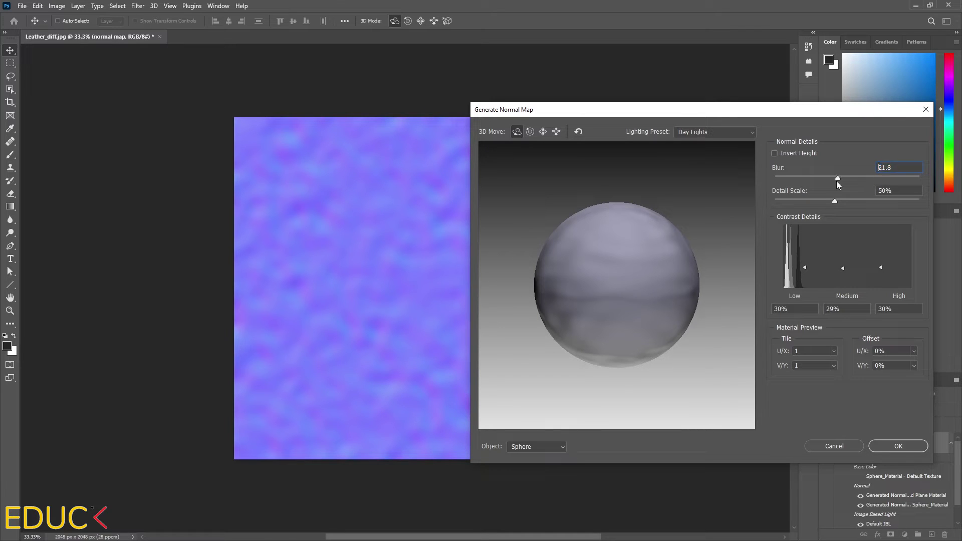
{"action": "left_click_drag", "start_coordinate": [836, 181], "coordinate": [744, 176]}
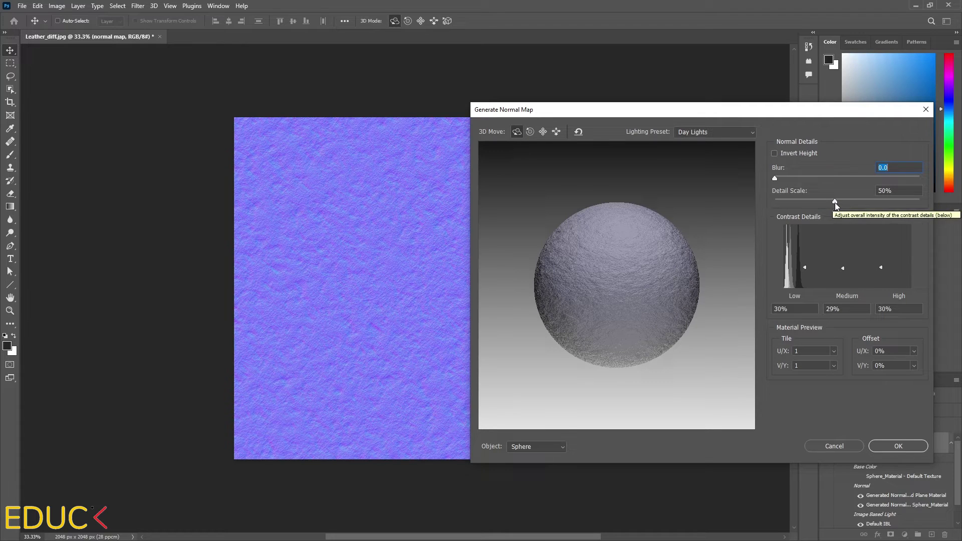
{"action": "left_click_drag", "start_coordinate": [833, 201], "coordinate": [845, 202]}
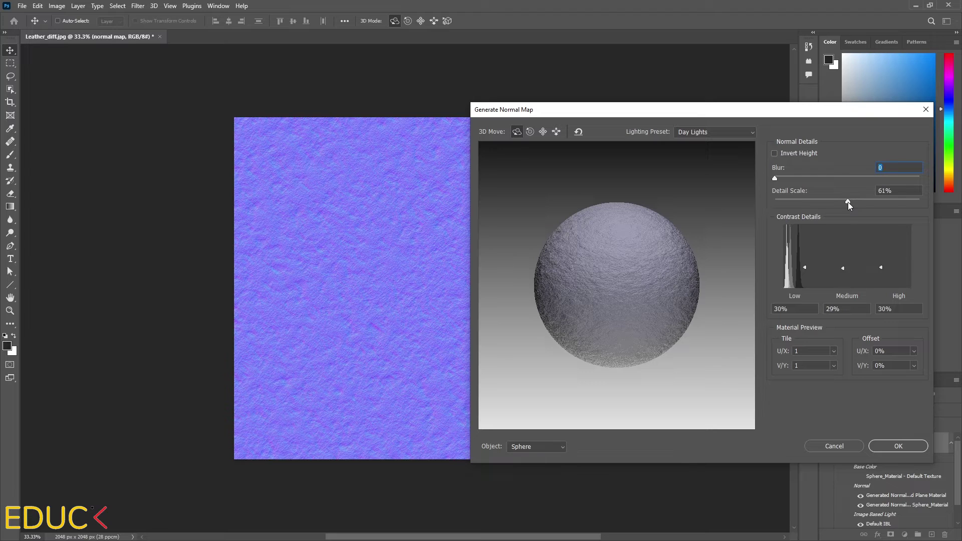
{"action": "left_click_drag", "start_coordinate": [849, 202], "coordinate": [848, 202]}
Set Low, Medium and High contrast details to 50% and apply the normal map
{"action": "key", "text": "Tab"}
{"action": "type", "text": "50"}
{"action": "key", "text": "Tab"}
{"action": "type", "text": "50"}
{"action": "key", "text": "Tab"}
{"action": "type", "text": "50"}
{"action": "left_click", "coordinate": [895, 443]}
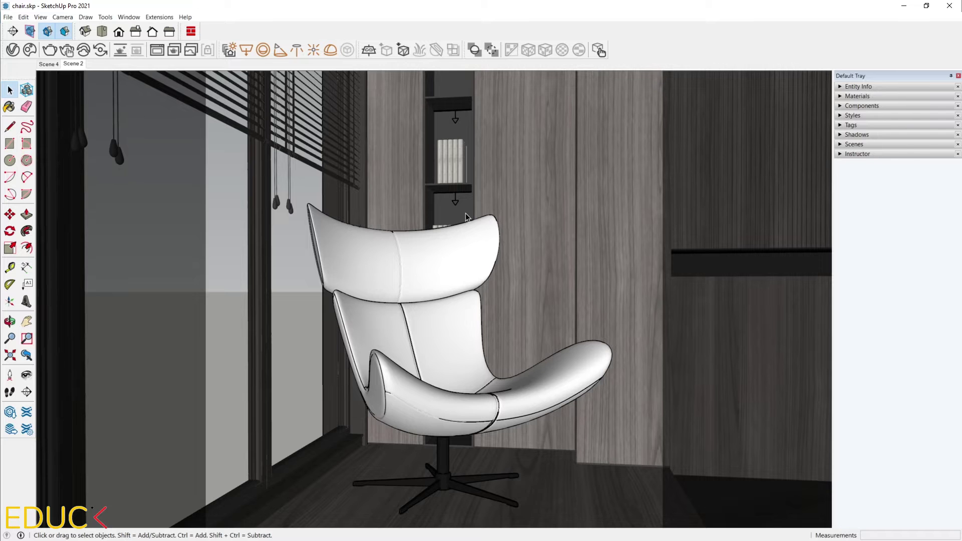
Load Leather_diff.jpg as a Bitmap in the armchair material's Diffuse Color slot
{"action": "left_click", "coordinate": [12, 50]}
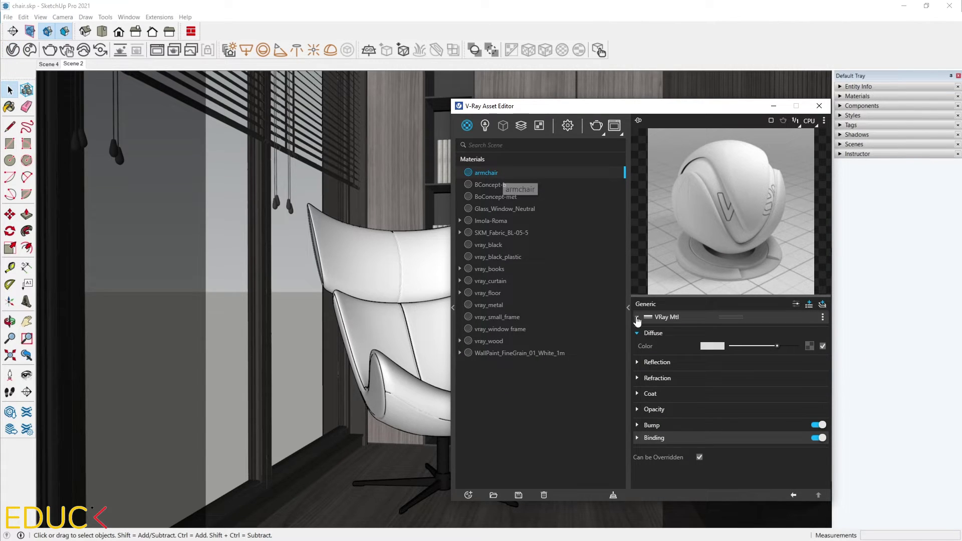
{"action": "left_click", "coordinate": [809, 346]}
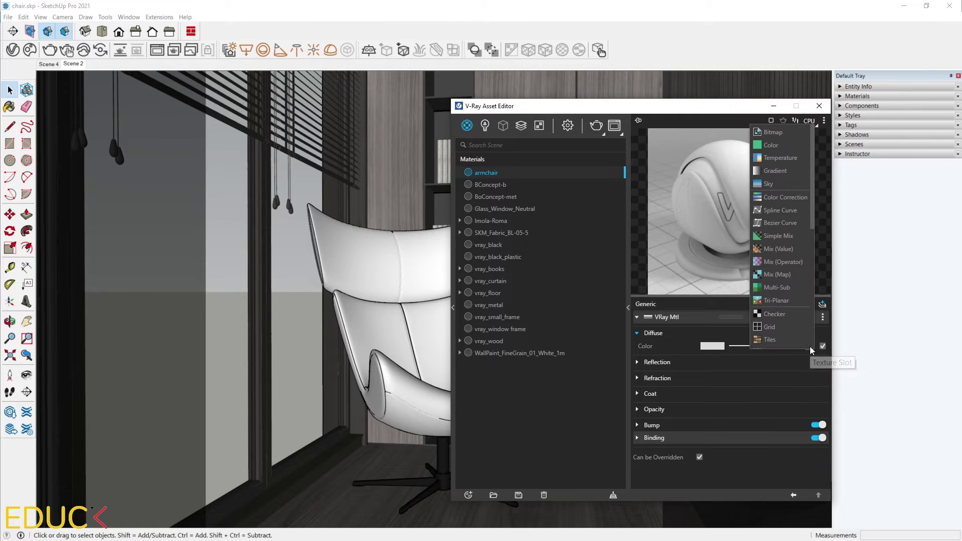
{"action": "left_click", "coordinate": [772, 132]}
{"action": "left_click", "coordinate": [413, 214]}
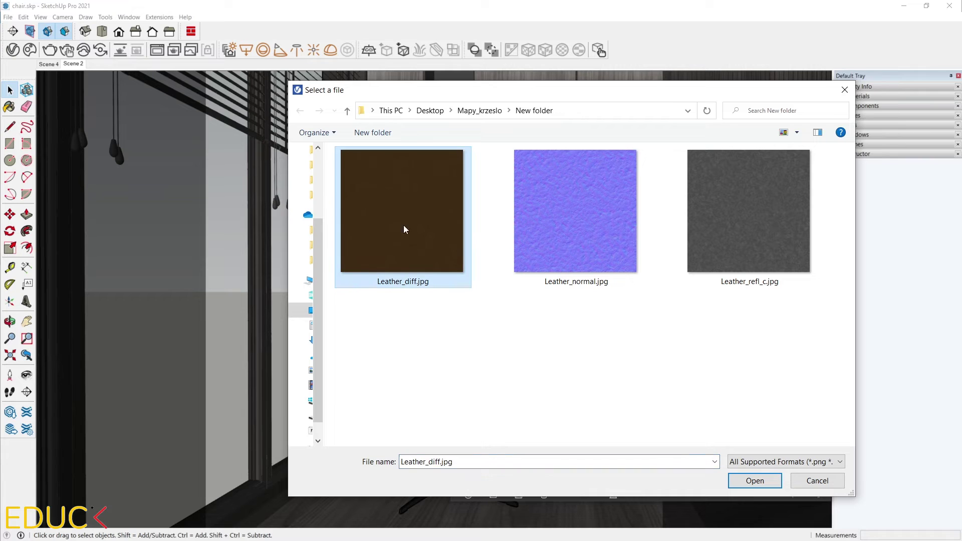
{"action": "left_click", "coordinate": [756, 480]}
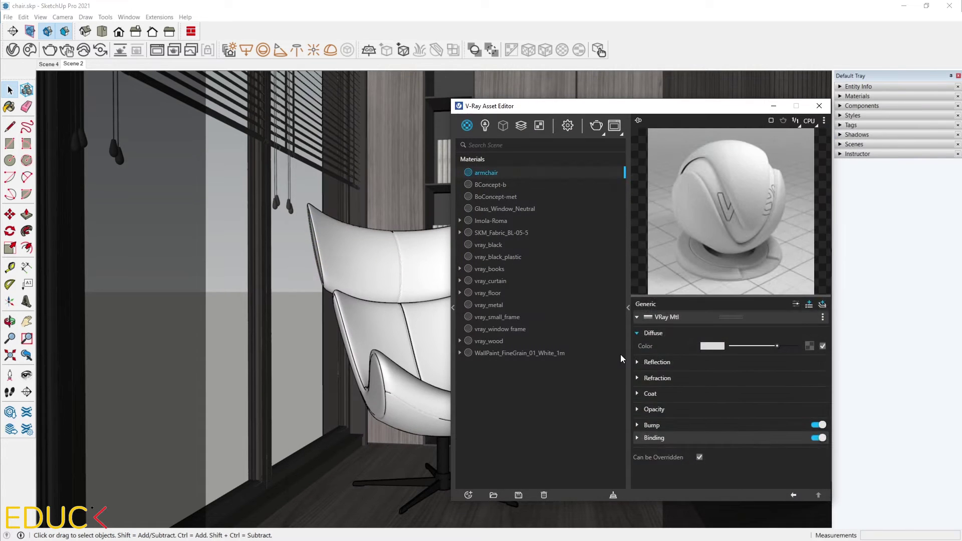
{"action": "left_click", "coordinate": [793, 495]}
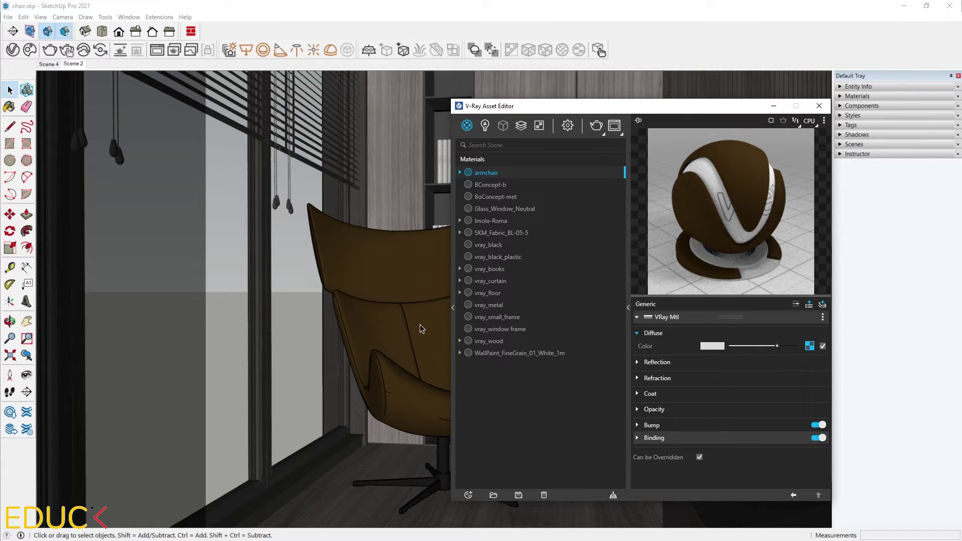
{"action": "left_click", "coordinate": [614, 125]}
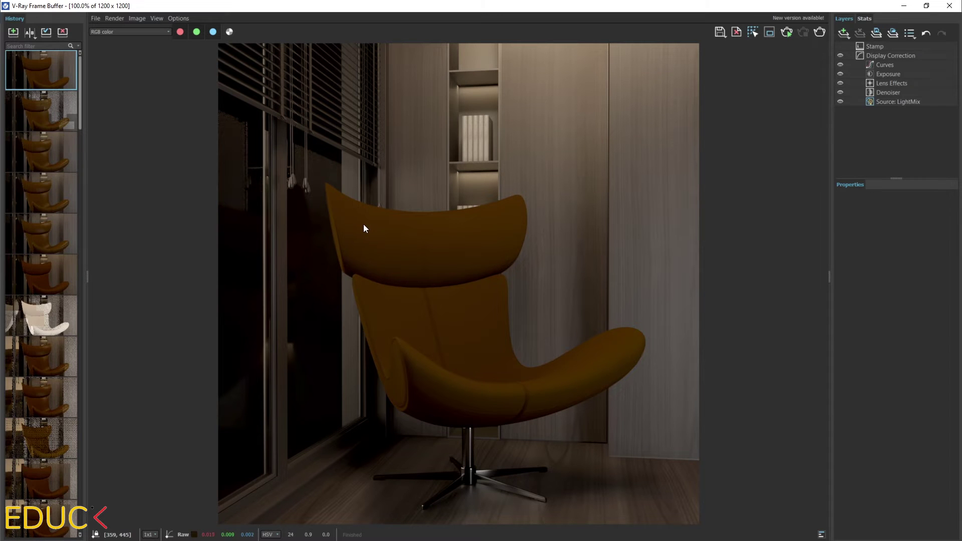
{"action": "scroll", "coordinate": [446, 327], "scroll_direction": "up", "scroll_amount": 2}
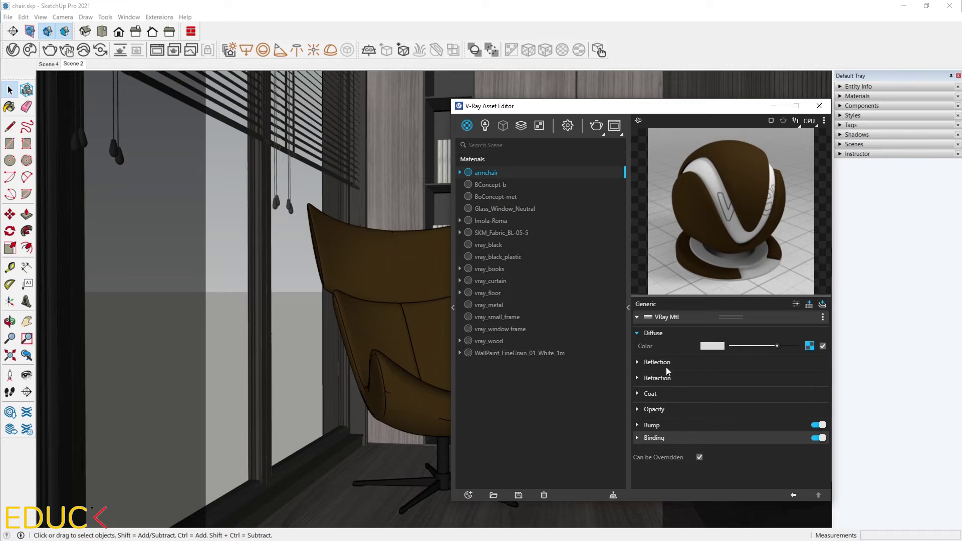
Map Leather_refl_c.jpg as a Bitmap to Reflection Color and set Reflection Glossiness to 0.7
{"action": "left_click", "coordinate": [666, 363]}
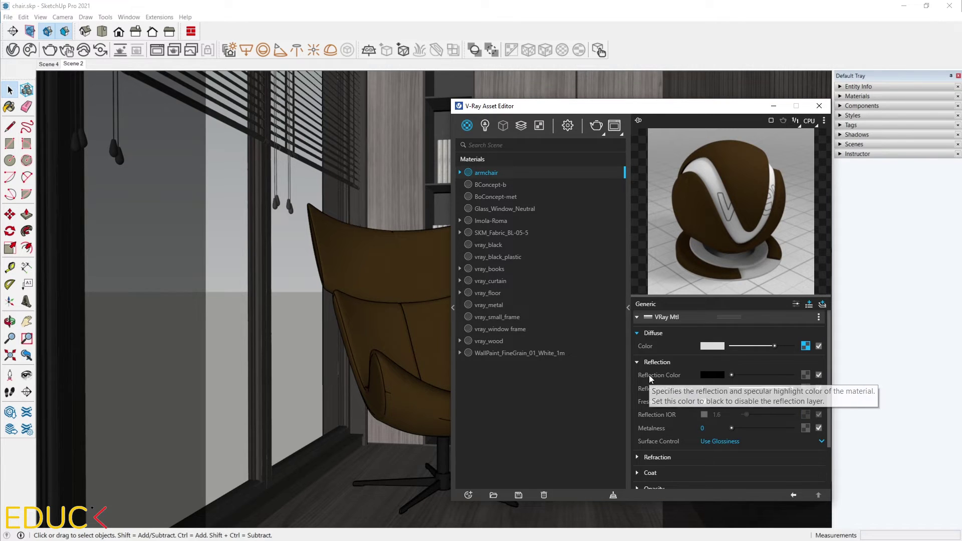
{"action": "left_click", "coordinate": [805, 375]}
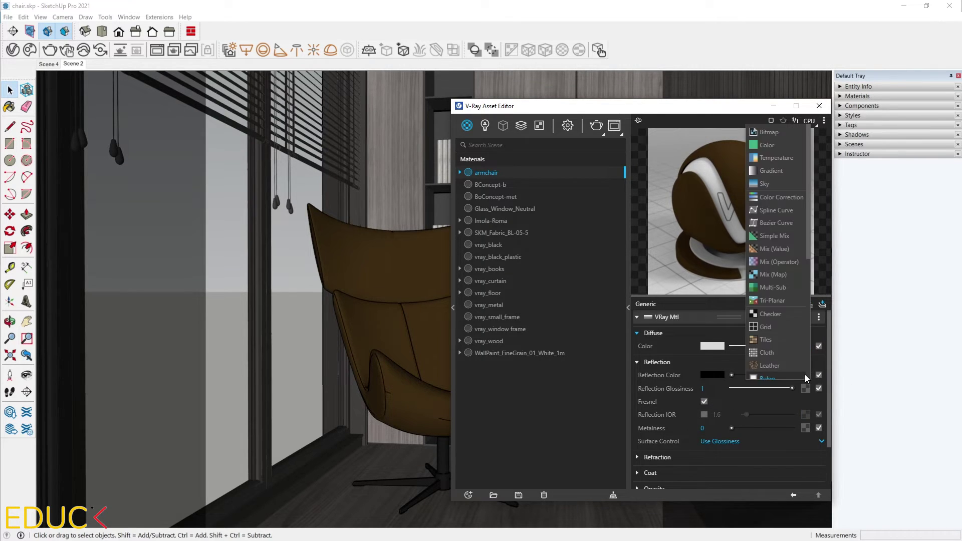
{"action": "left_click", "coordinate": [782, 130]}
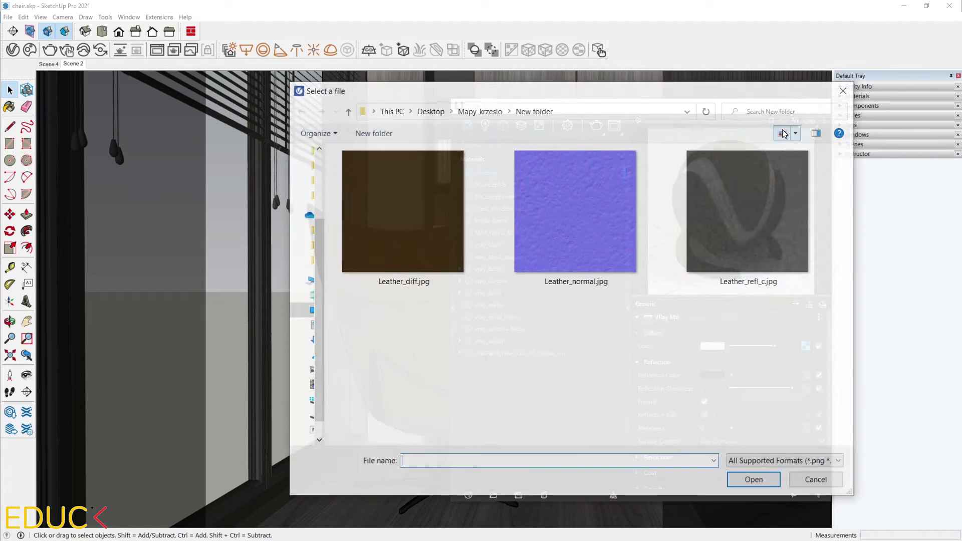
{"action": "left_click", "coordinate": [774, 188]}
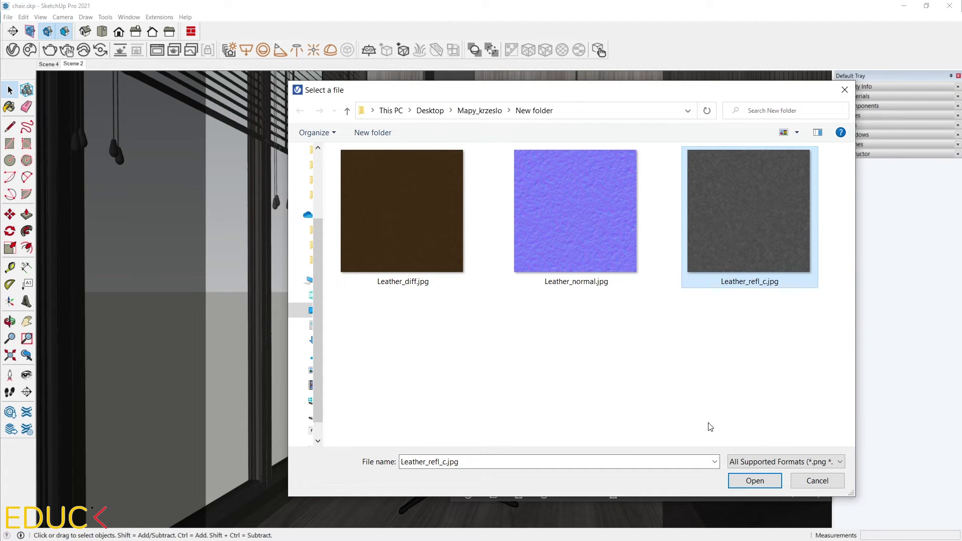
{"action": "left_click", "coordinate": [751, 483]}
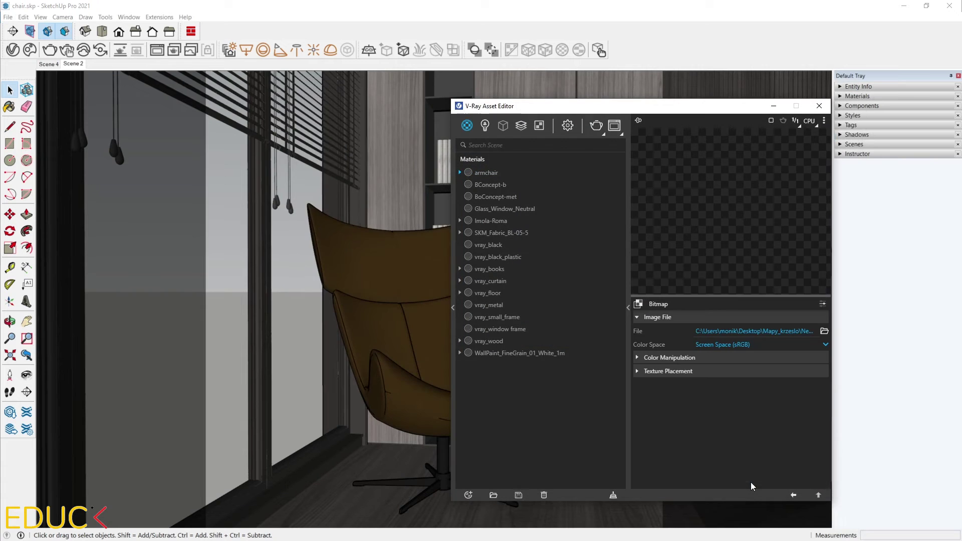
{"action": "left_click", "coordinate": [792, 497]}
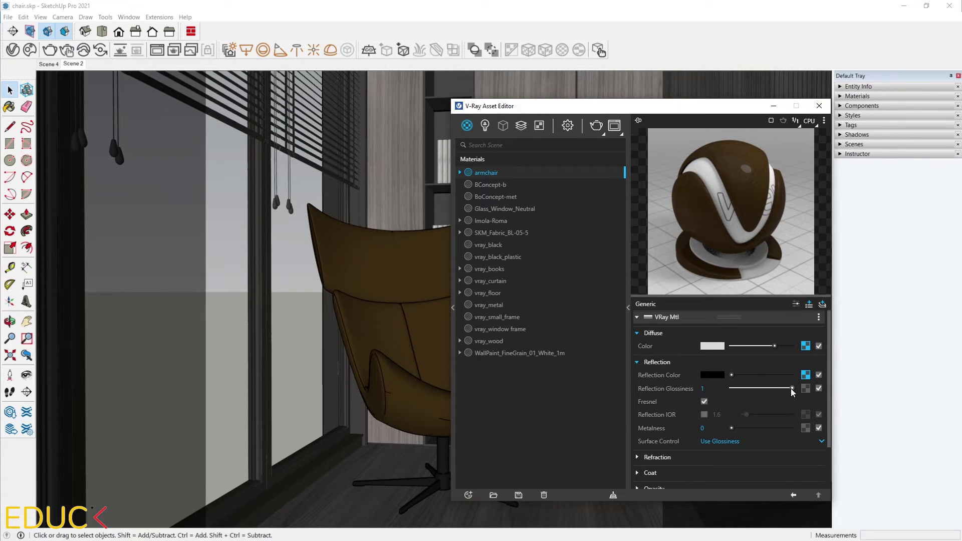
{"action": "left_click_drag", "start_coordinate": [791, 389], "coordinate": [774, 388]}
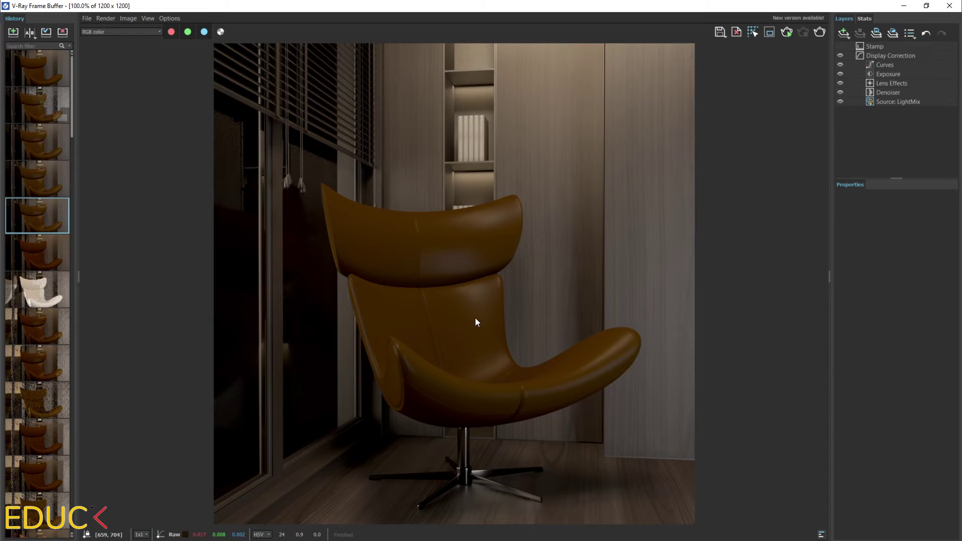
Switch the Frame Buffer history between an earlier matte render and the newest glossy render
{"action": "left_click", "coordinate": [32, 249]}
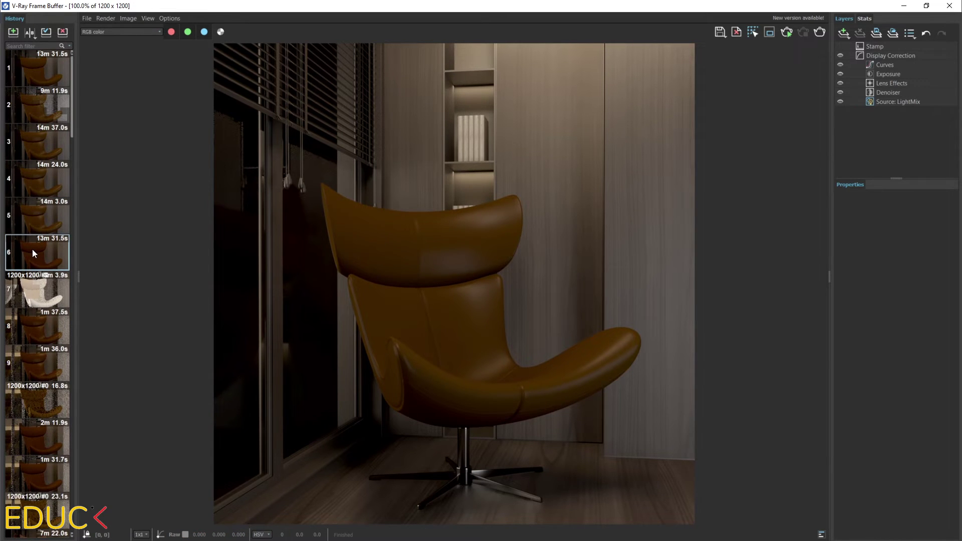
{"action": "double_click", "coordinate": [32, 249]}
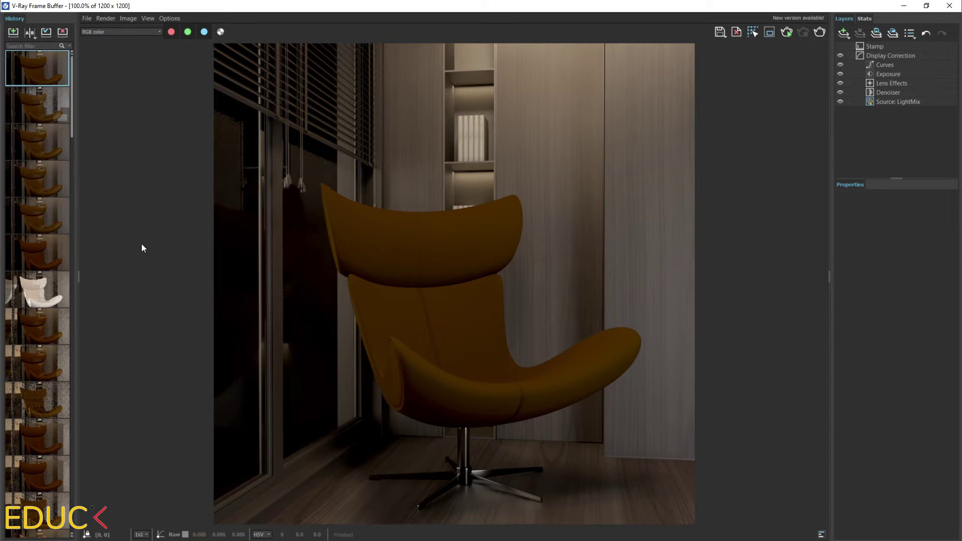
{"action": "double_click", "coordinate": [50, 216]}
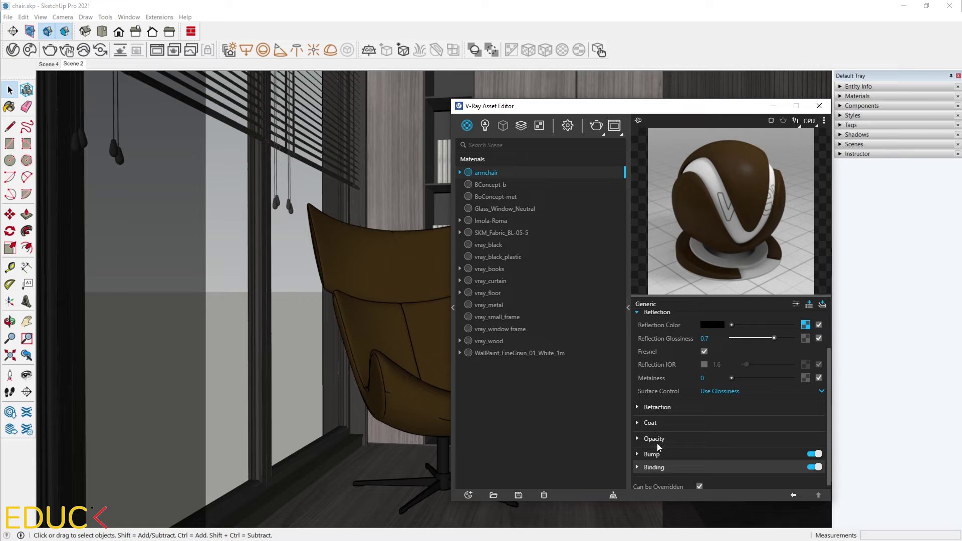
Set the bump mode to Normal Map using a Leather_normal.jpg bitmap
{"action": "left_click", "coordinate": [652, 453]}
{"action": "scroll", "coordinate": [686, 419], "scroll_direction": "down", "scroll_amount": 1}
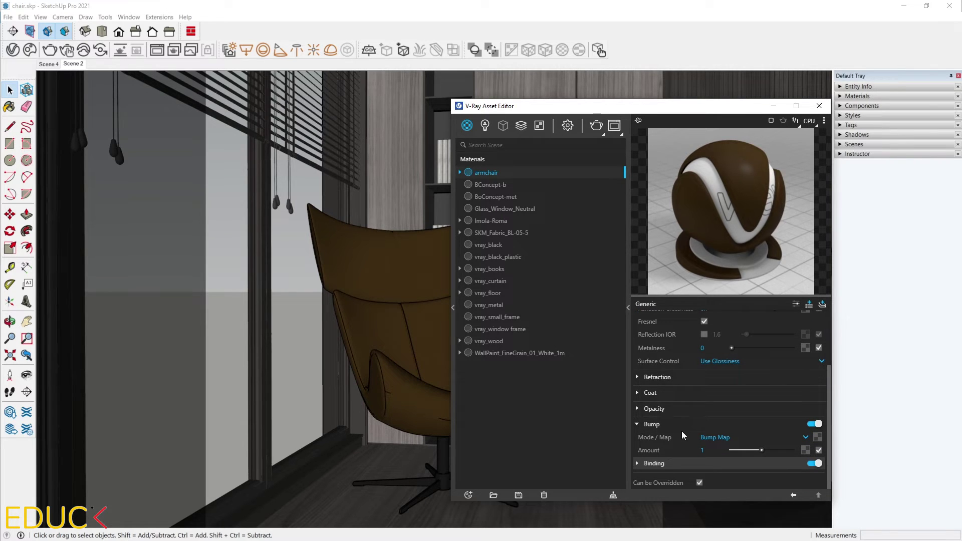
{"action": "left_click", "coordinate": [715, 438]}
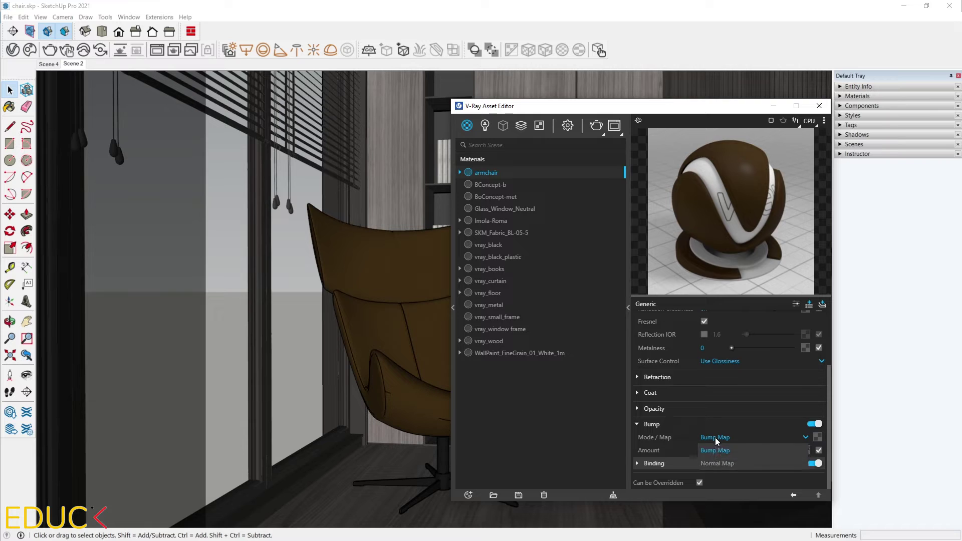
{"action": "left_click", "coordinate": [716, 462]}
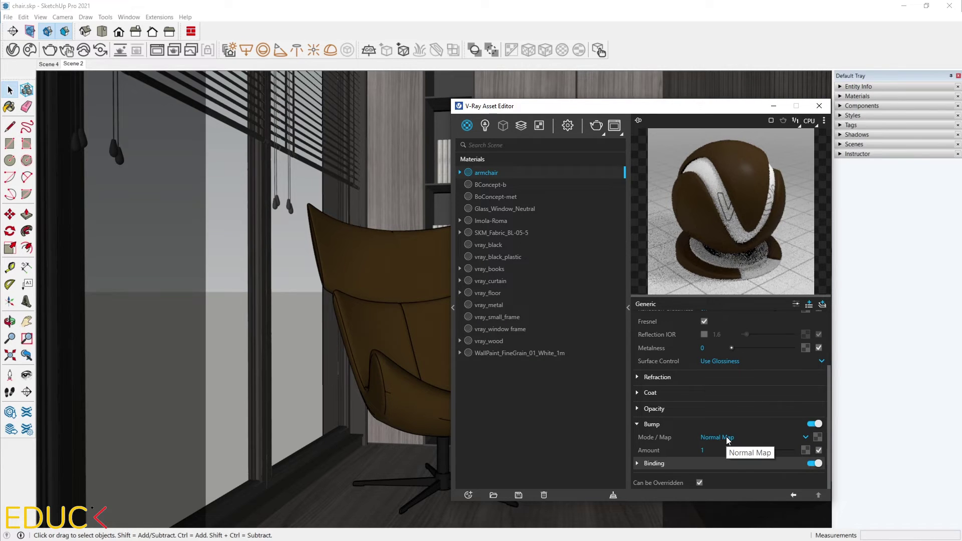
{"action": "left_click", "coordinate": [817, 437]}
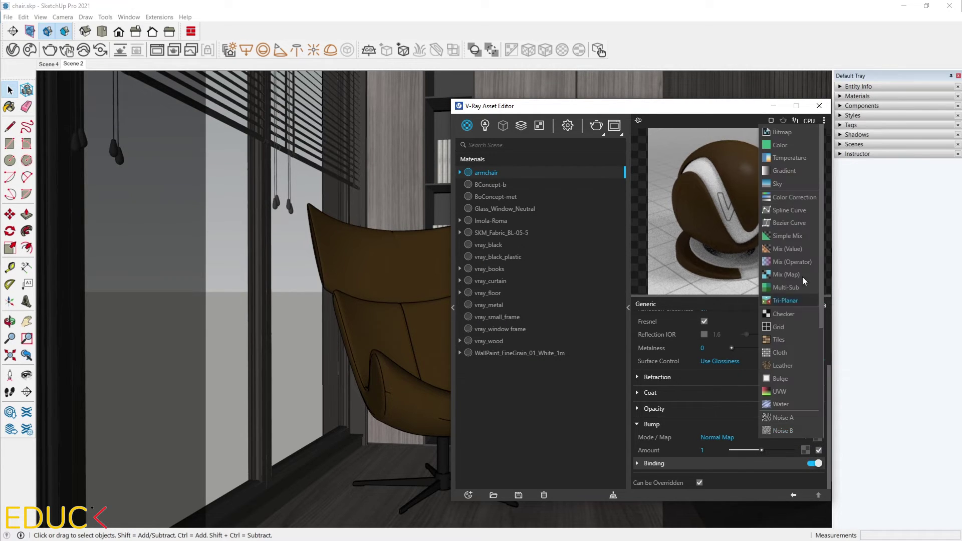
{"action": "left_click", "coordinate": [791, 132]}
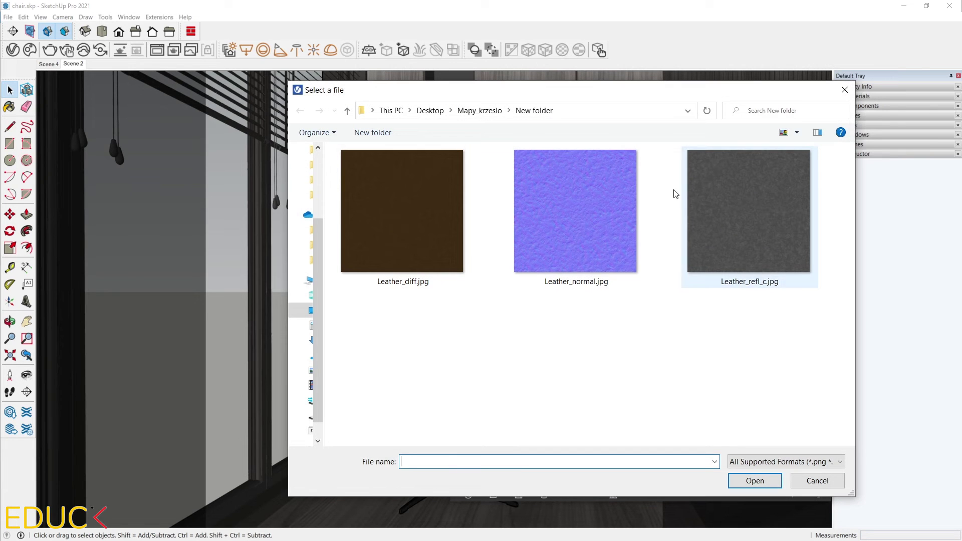
{"action": "left_click", "coordinate": [564, 210]}
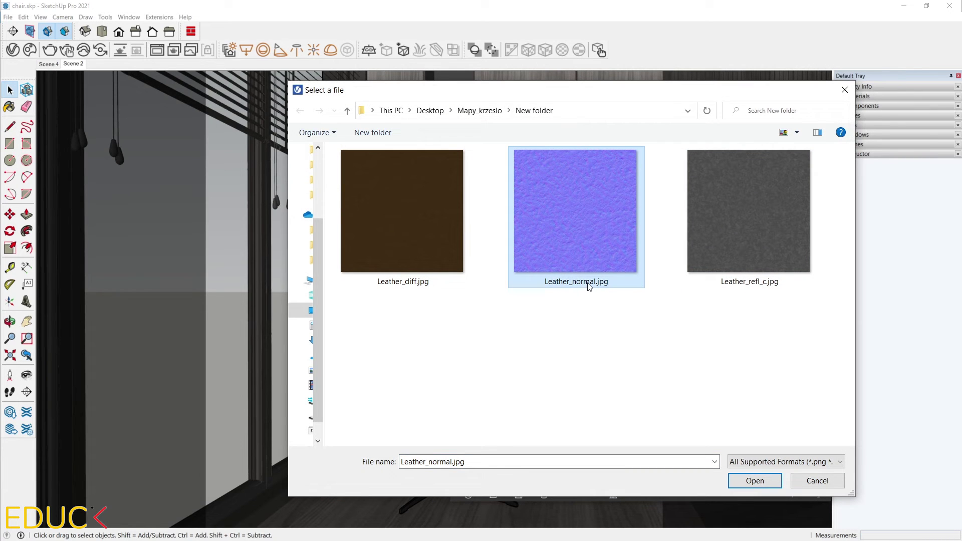
{"action": "left_click", "coordinate": [755, 481]}
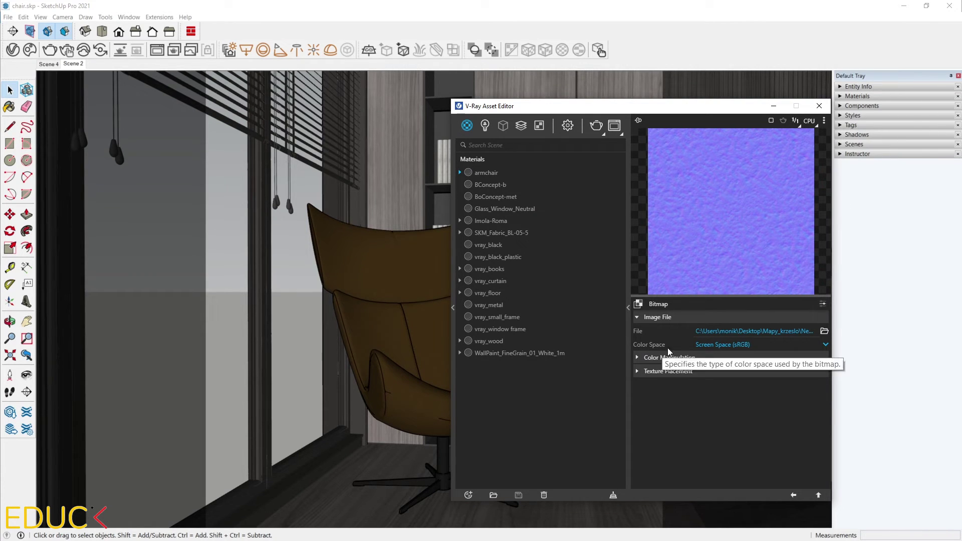
Set the normal map colour space to Rendering Space (Linear) and bump amount to 0.24
{"action": "left_click", "coordinate": [720, 345]}
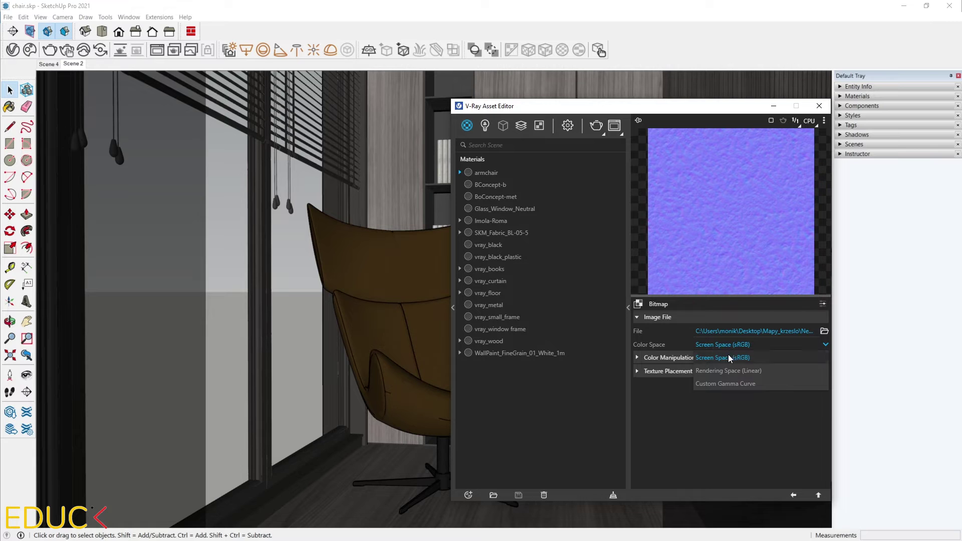
{"action": "left_click", "coordinate": [728, 370]}
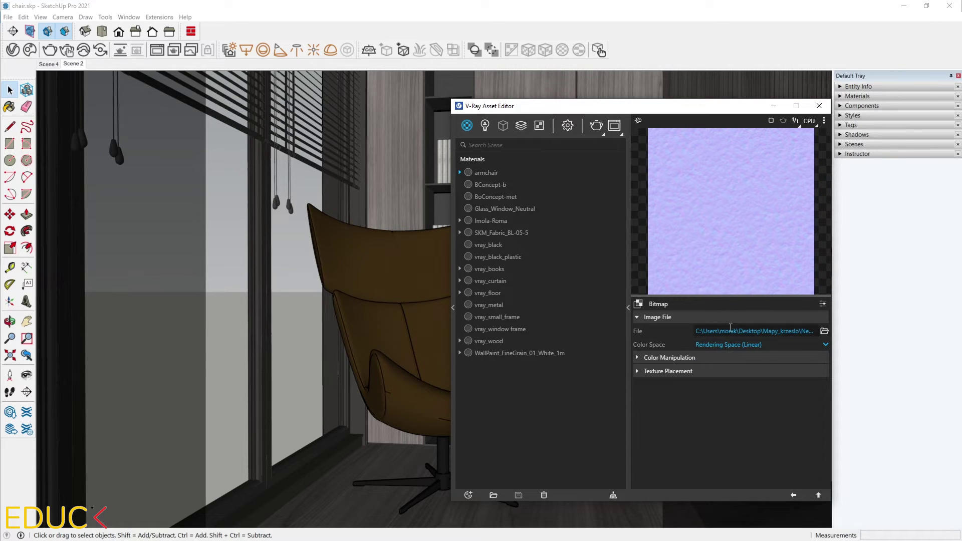
{"action": "left_click", "coordinate": [793, 495]}
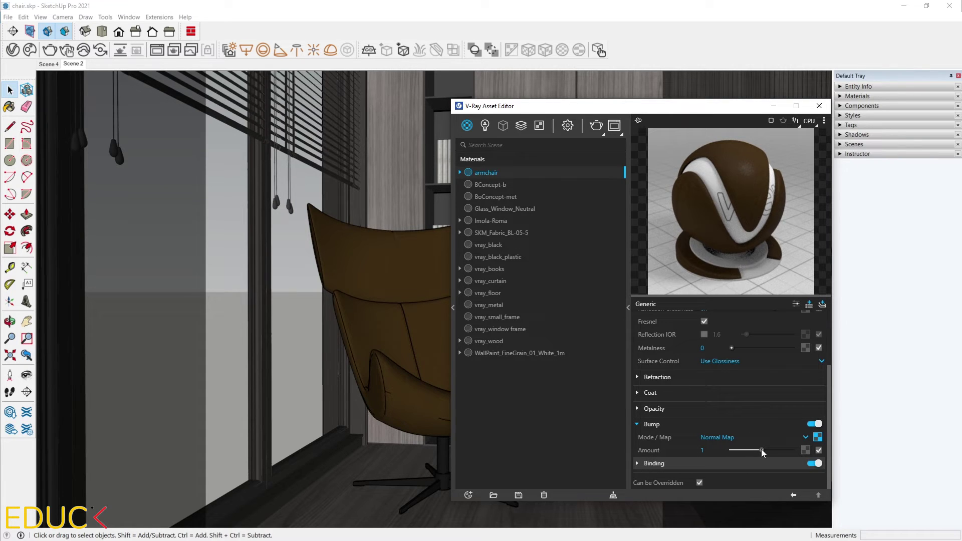
{"action": "left_click_drag", "start_coordinate": [761, 448], "coordinate": [738, 450]}
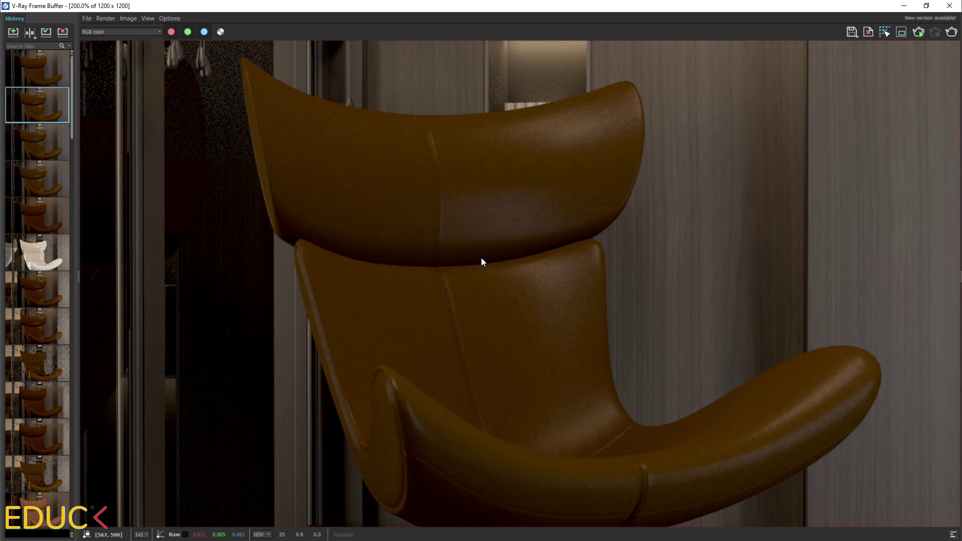
Fit the whole textured chair render back in view in the Frame Buffer
{"action": "scroll", "coordinate": [481, 257], "scroll_direction": "up", "scroll_amount": 2}
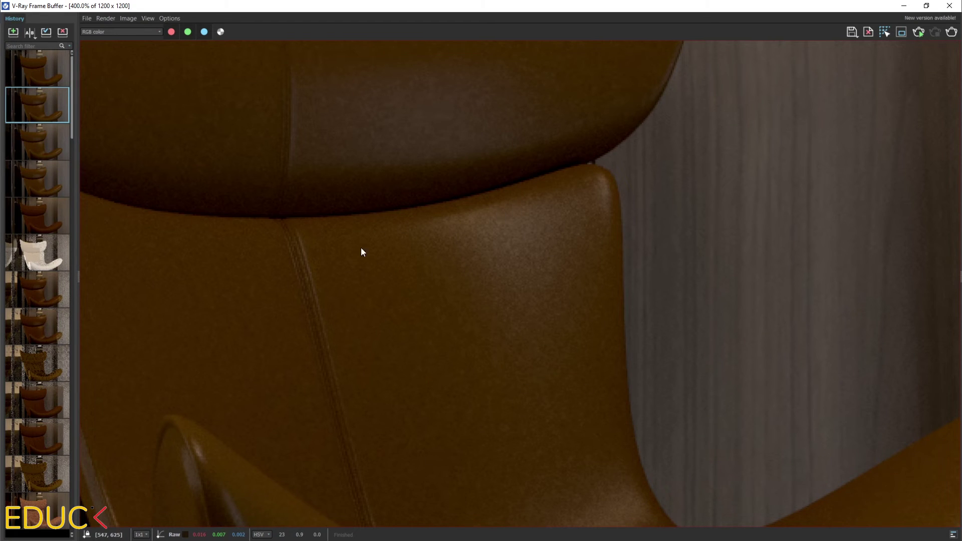
{"action": "double_click", "coordinate": [490, 242]}
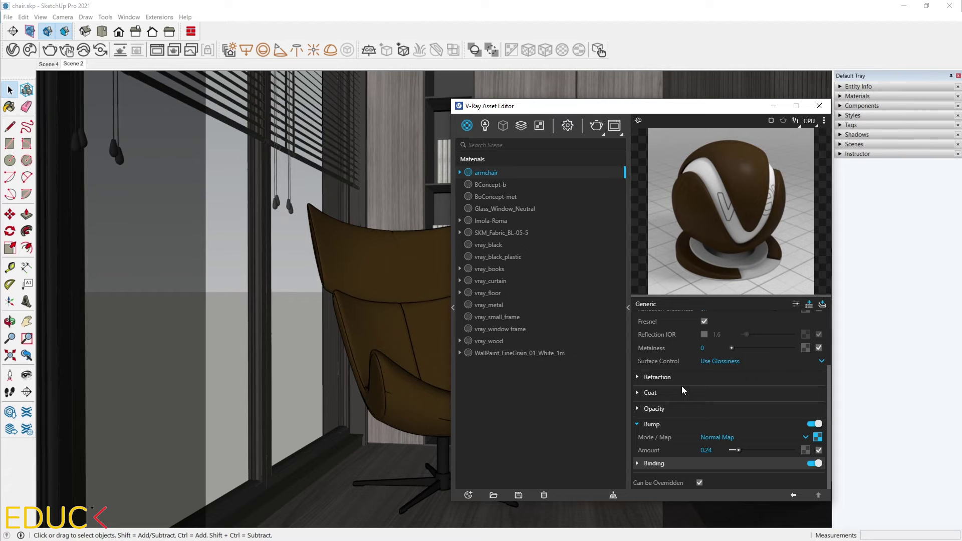
Copy the armchair's diffuse texture and paste it as a copy into Reflection Color
{"action": "scroll", "coordinate": [681, 386], "scroll_direction": "up", "scroll_amount": 3}
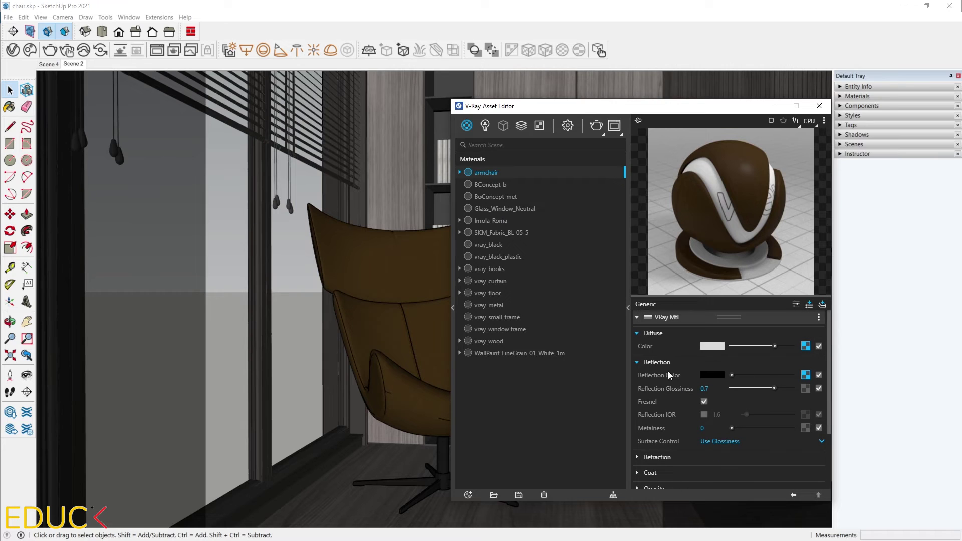
{"action": "left_click", "coordinate": [806, 376]}
{"action": "left_click", "coordinate": [786, 405]}
{"action": "right_click", "coordinate": [805, 346]}
{"action": "right_click", "coordinate": [805, 375]}
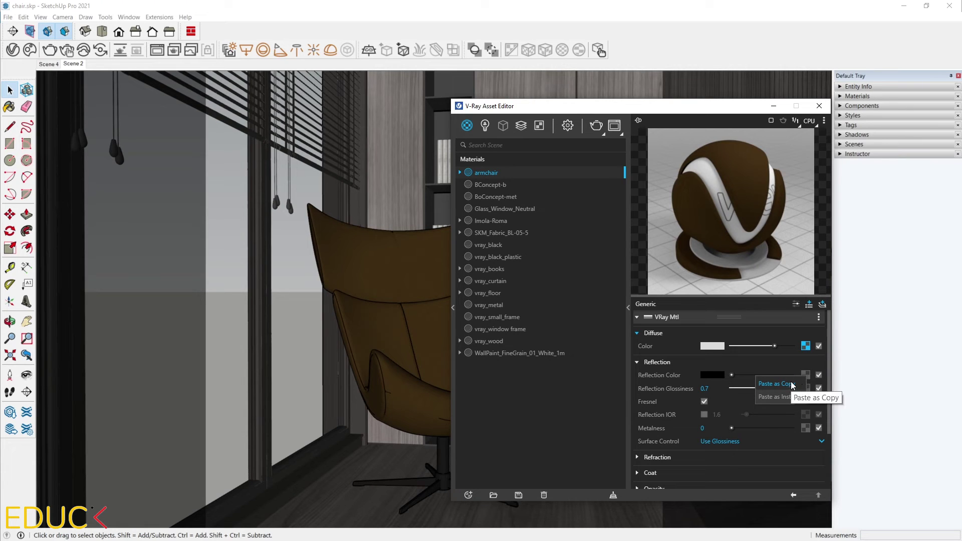
{"action": "left_click", "coordinate": [796, 383]}
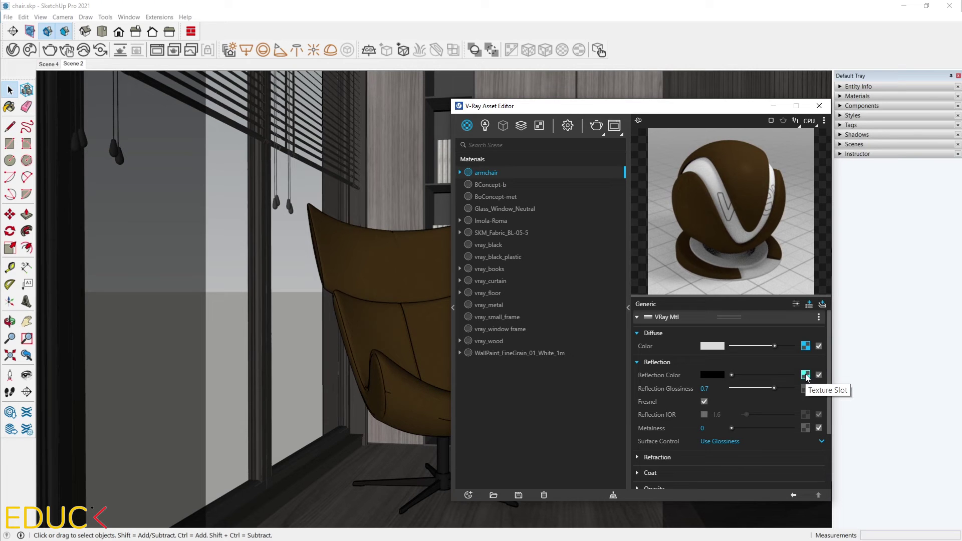
Wrap the reflection texture in Color Correction with Saturation -1 and Gain/Gamma/Lift mode
{"action": "right_click", "coordinate": [805, 376]}
{"action": "mouse_move", "coordinate": [781, 447]}
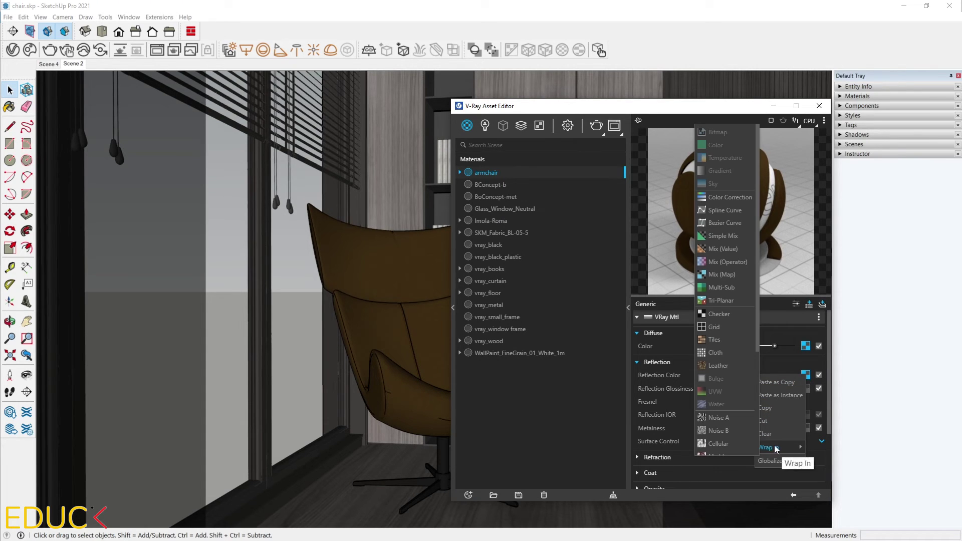
{"action": "left_click", "coordinate": [733, 193]}
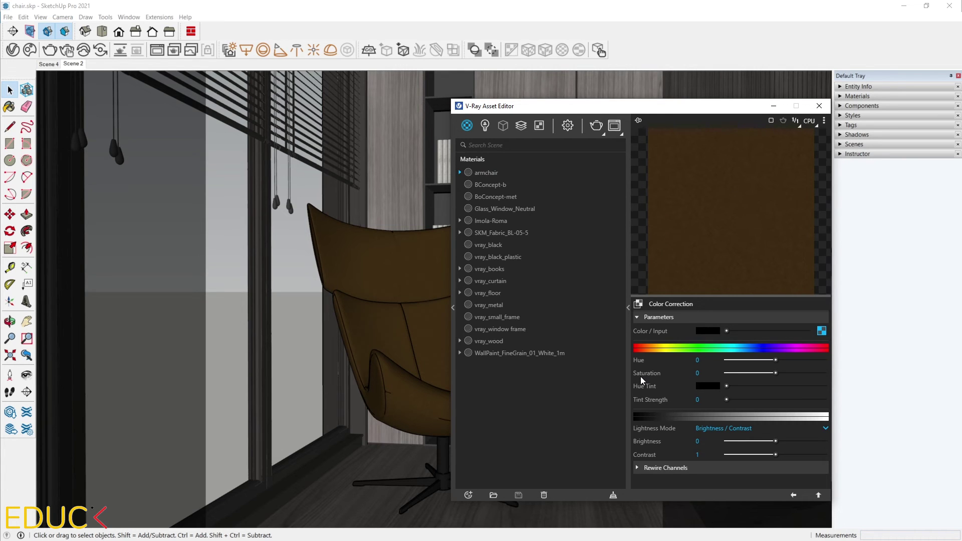
{"action": "left_click", "coordinate": [727, 373]}
{"action": "left_click", "coordinate": [729, 429]}
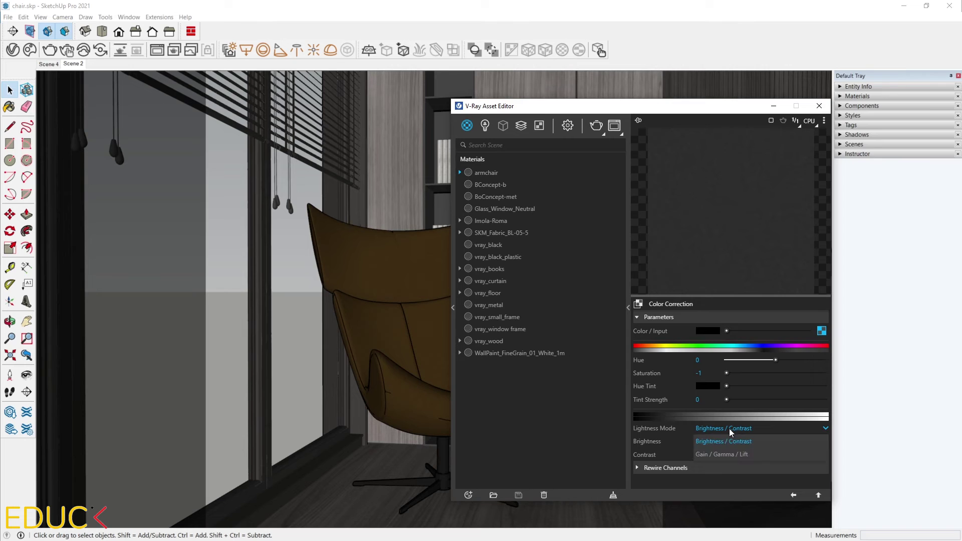
{"action": "left_click", "coordinate": [721, 454]}
{"action": "scroll", "coordinate": [743, 448], "scroll_direction": "down", "scroll_amount": 1}
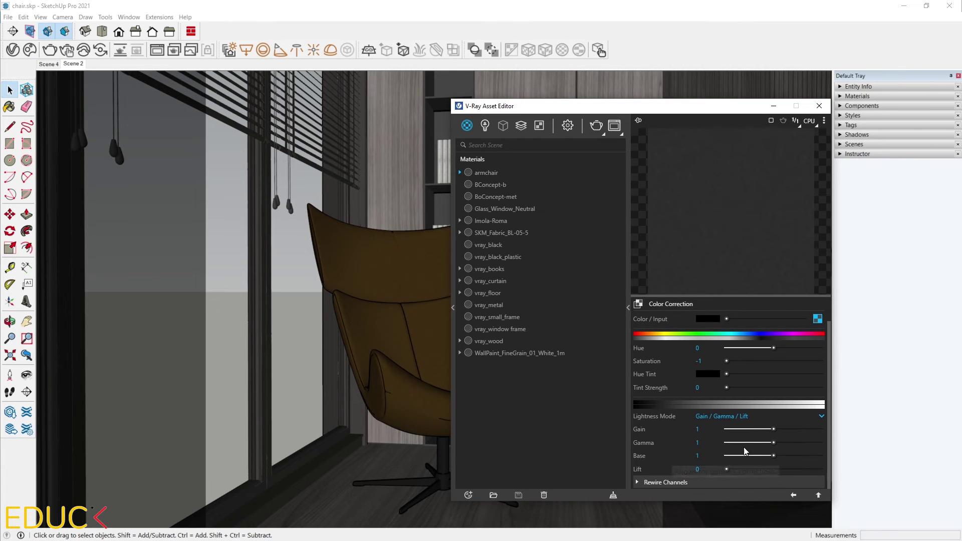
Set the colour correction to Gain 1.13, Gamma 1.12 and Base 1.15
{"action": "left_click", "coordinate": [784, 429]}
{"action": "left_click", "coordinate": [786, 443]}
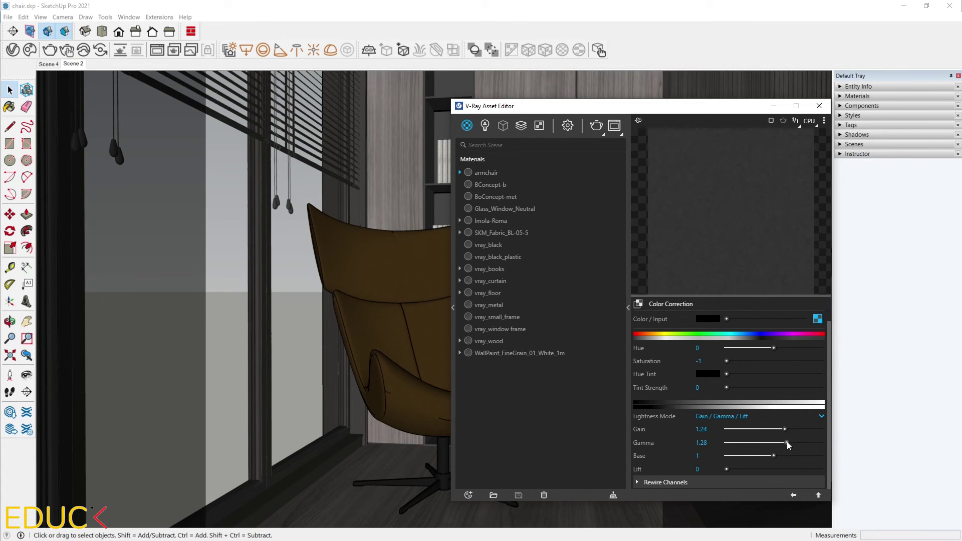
{"action": "left_click", "coordinate": [785, 455]}
{"action": "left_click", "coordinate": [780, 455]}
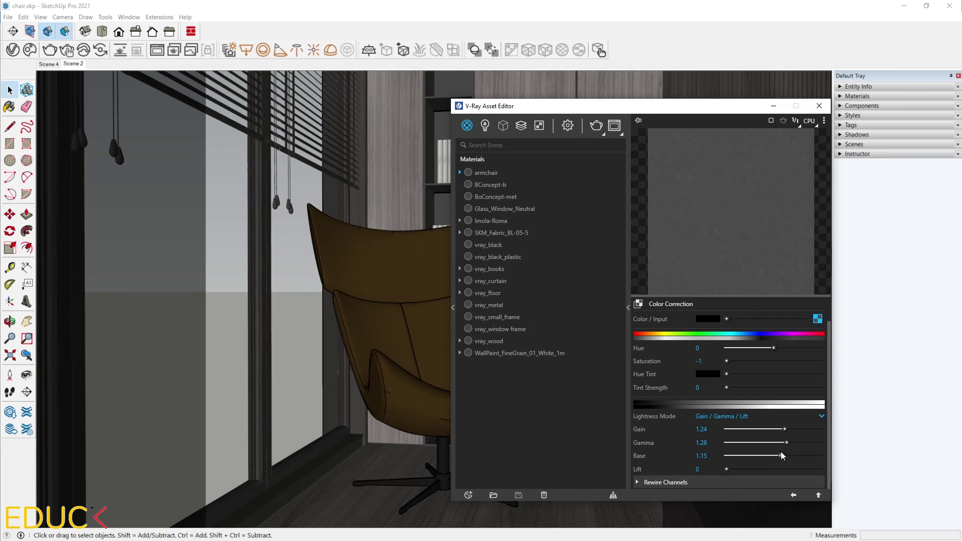
{"action": "left_click", "coordinate": [780, 442]}
{"action": "left_click", "coordinate": [779, 429]}
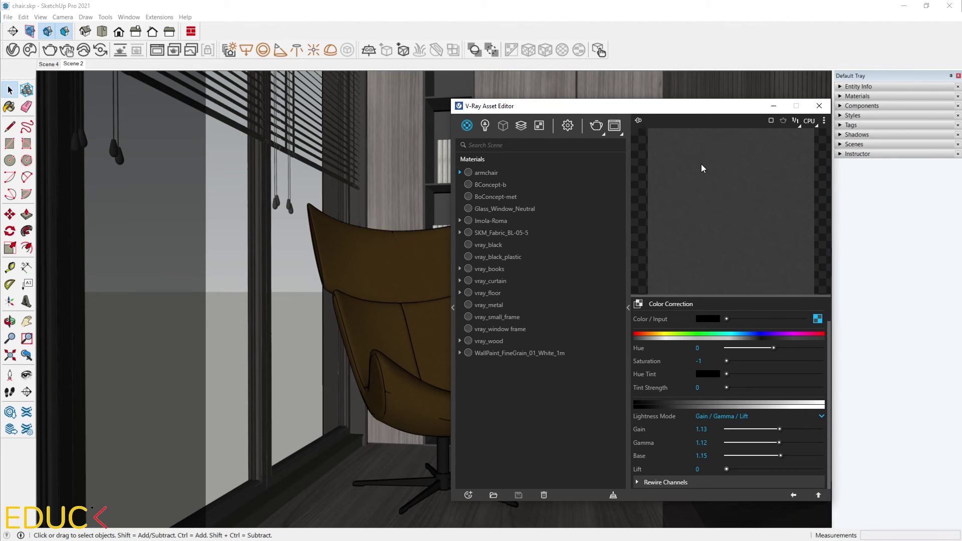
{"action": "left_click", "coordinate": [793, 495]}
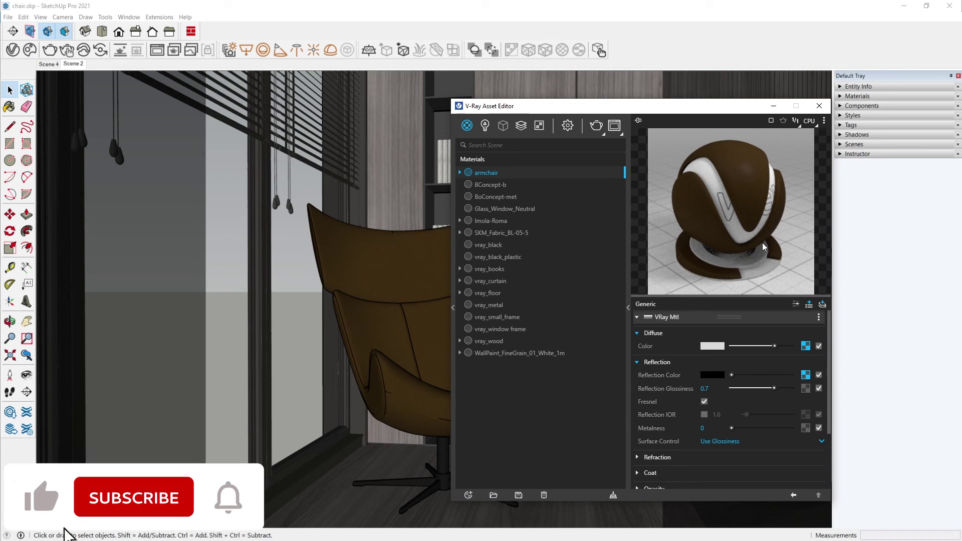
Scroll down to the Bump normal map slot and check its options without changing anything
{"action": "scroll", "coordinate": [706, 396], "scroll_direction": "down", "scroll_amount": 3}
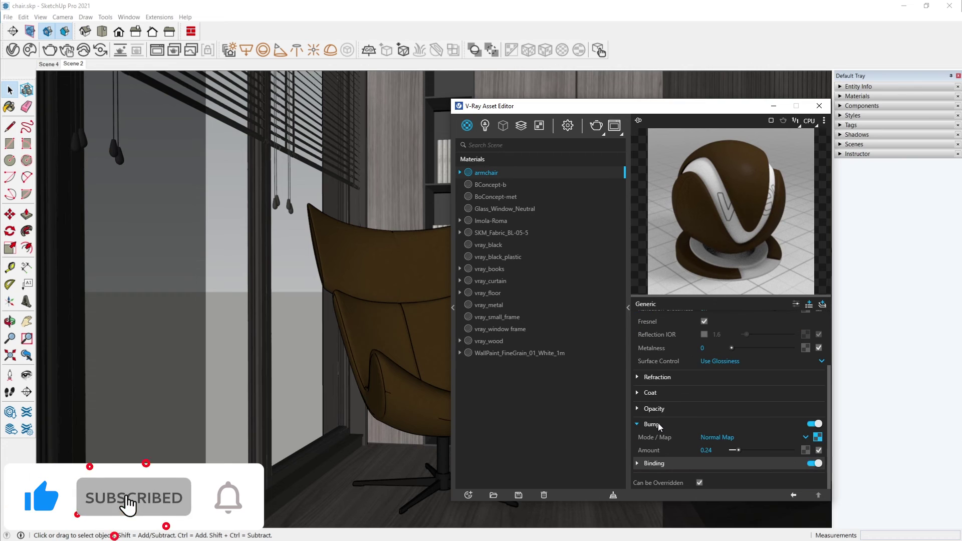
{"action": "right_click", "coordinate": [818, 437]}
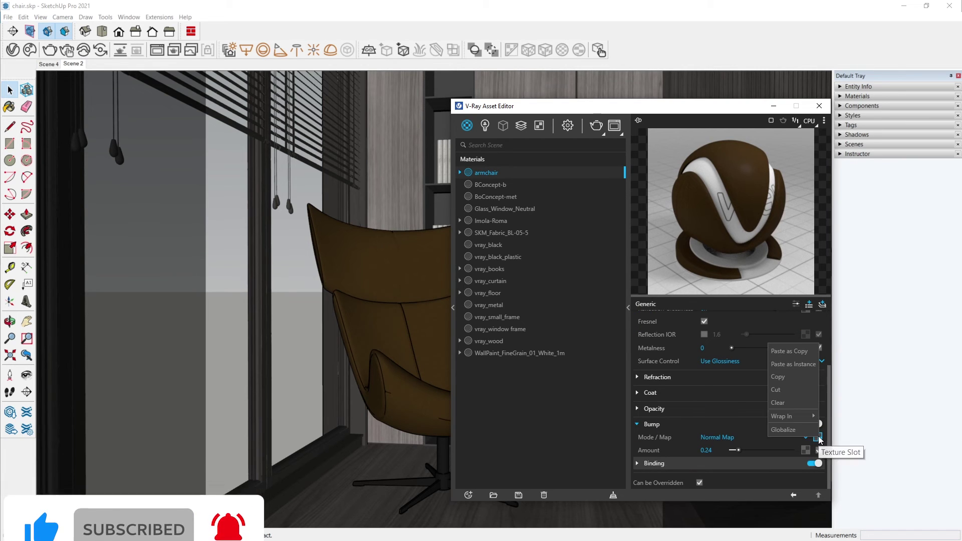
{"action": "left_click", "coordinate": [795, 407]}
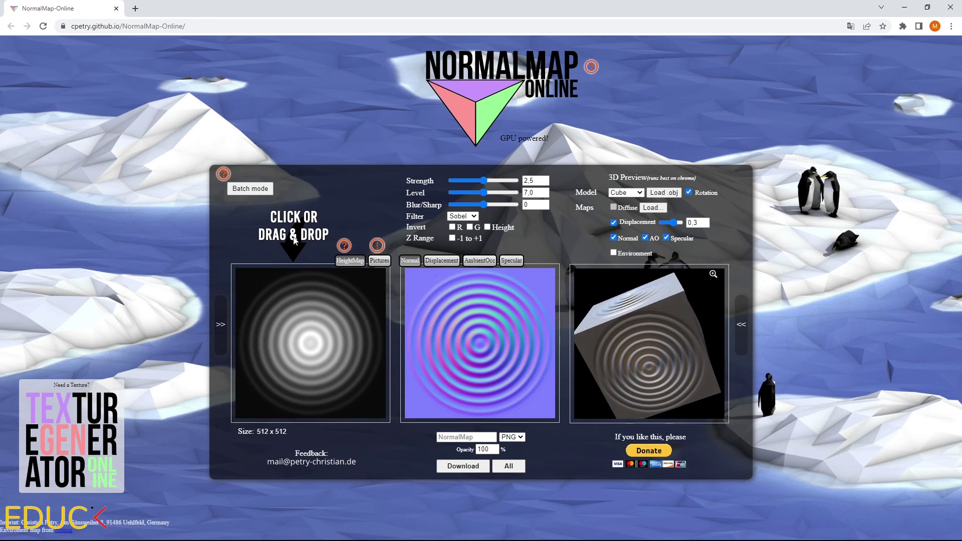
Load Leather_diff.jpg into NormalMap-Online, download the result as NormalMap.png and preview it
{"action": "left_click", "coordinate": [295, 323]}
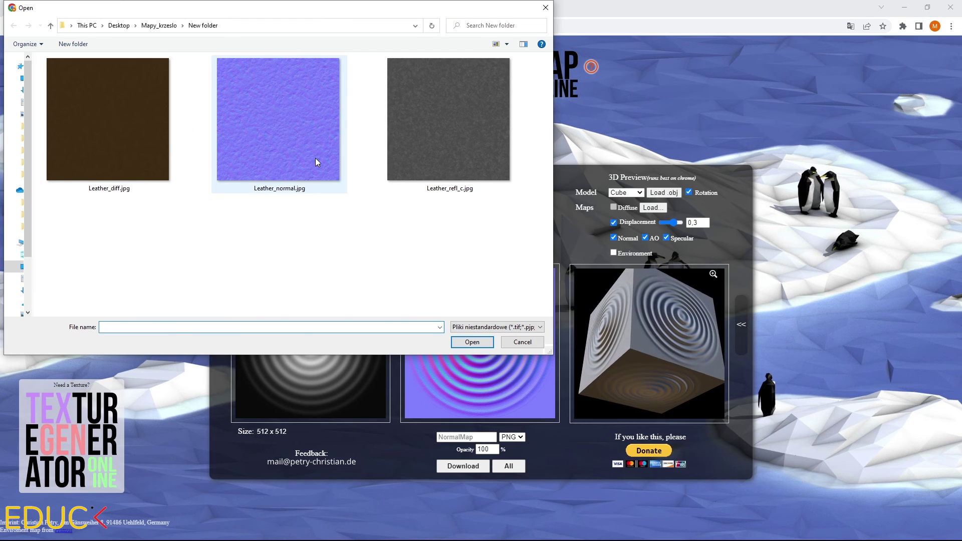
{"action": "left_click", "coordinate": [131, 170]}
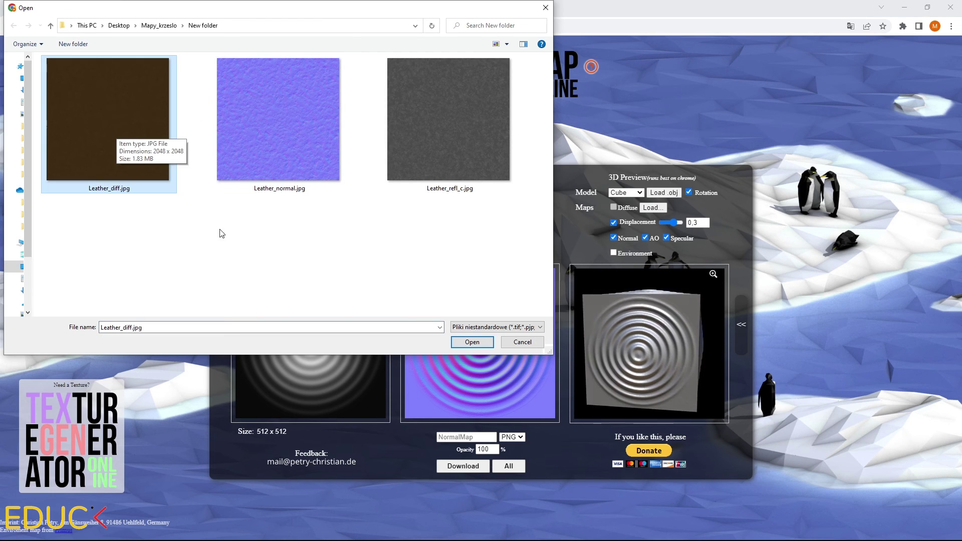
{"action": "left_click", "coordinate": [471, 341]}
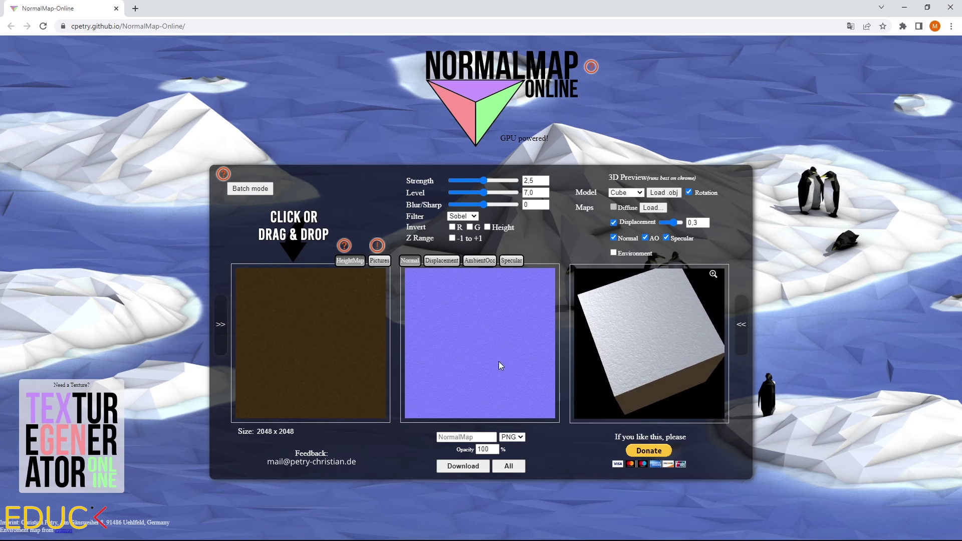
{"action": "left_click", "coordinate": [460, 467]}
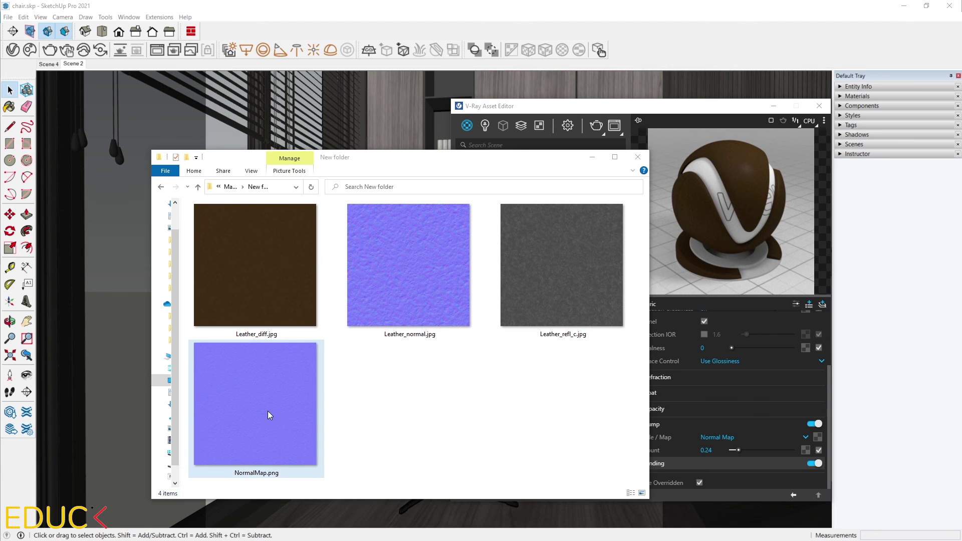
{"action": "double_click", "coordinate": [266, 407]}
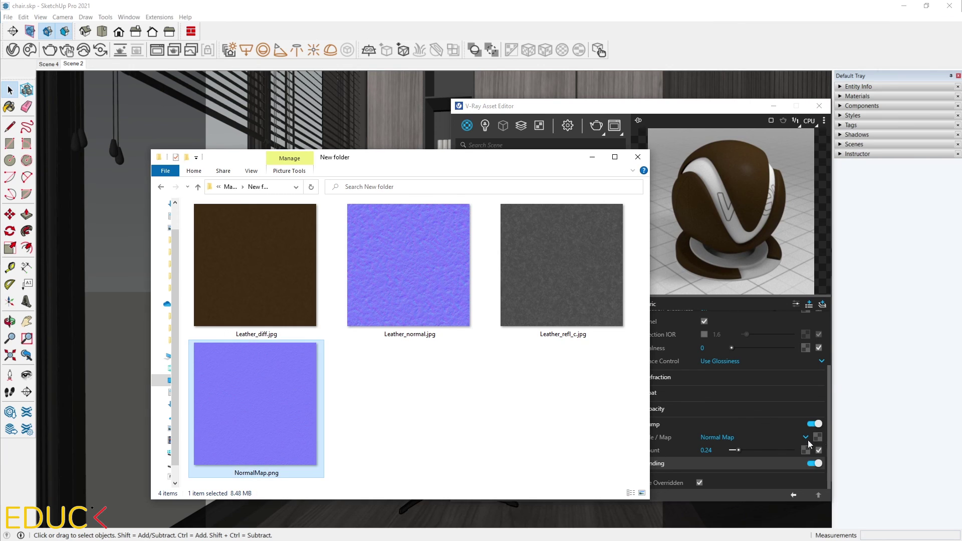
Load NormalMap.png as a Bitmap bump map in Rendering Space (Linear), then render the armchair
{"action": "left_click", "coordinate": [819, 437]}
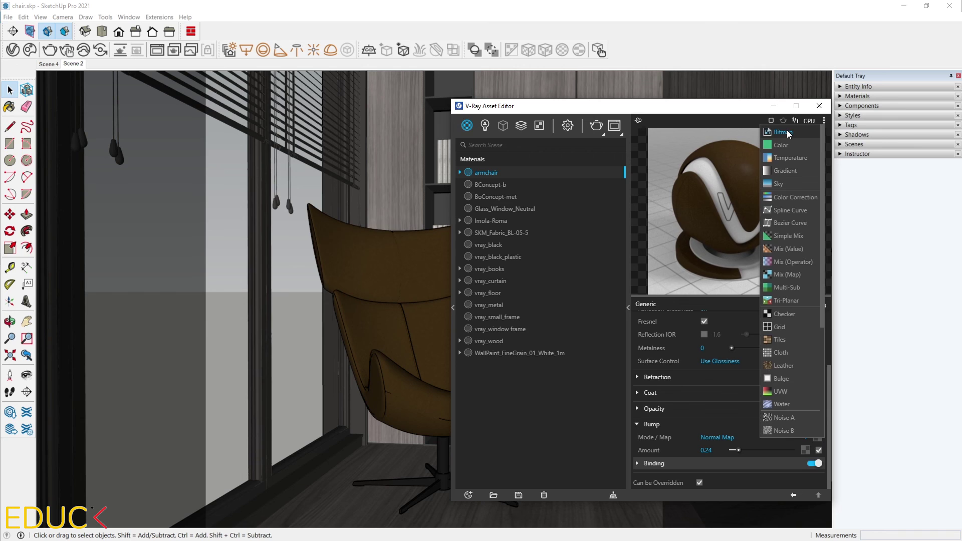
{"action": "left_click", "coordinate": [788, 134]}
{"action": "left_click", "coordinate": [451, 326]}
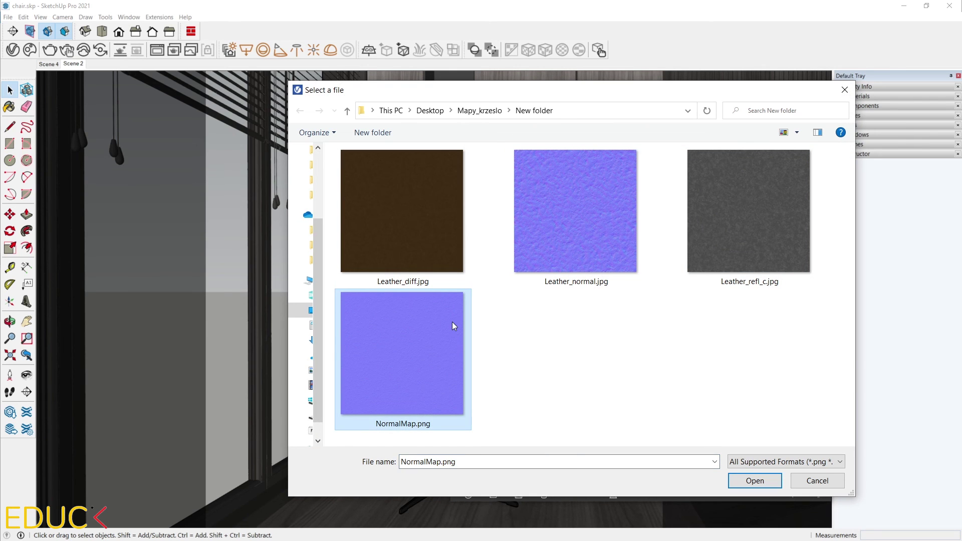
{"action": "left_click", "coordinate": [754, 481]}
{"action": "left_click", "coordinate": [735, 345]}
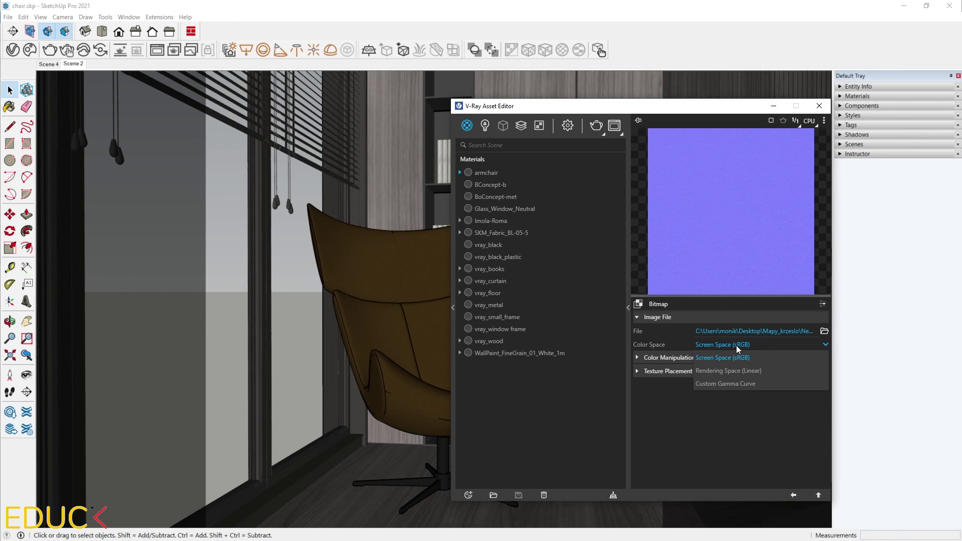
{"action": "left_click", "coordinate": [717, 370]}
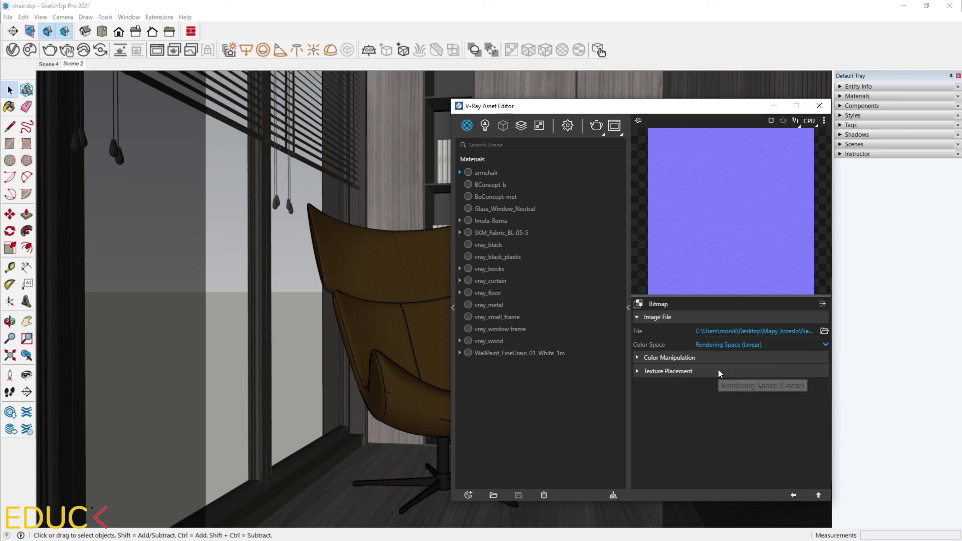
{"action": "left_click", "coordinate": [793, 495]}
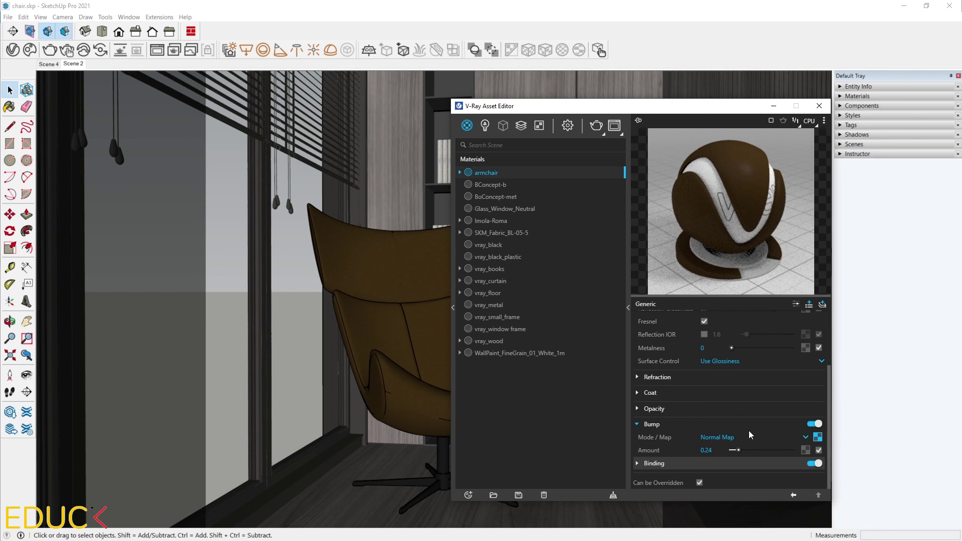
{"action": "left_click", "coordinate": [596, 126]}
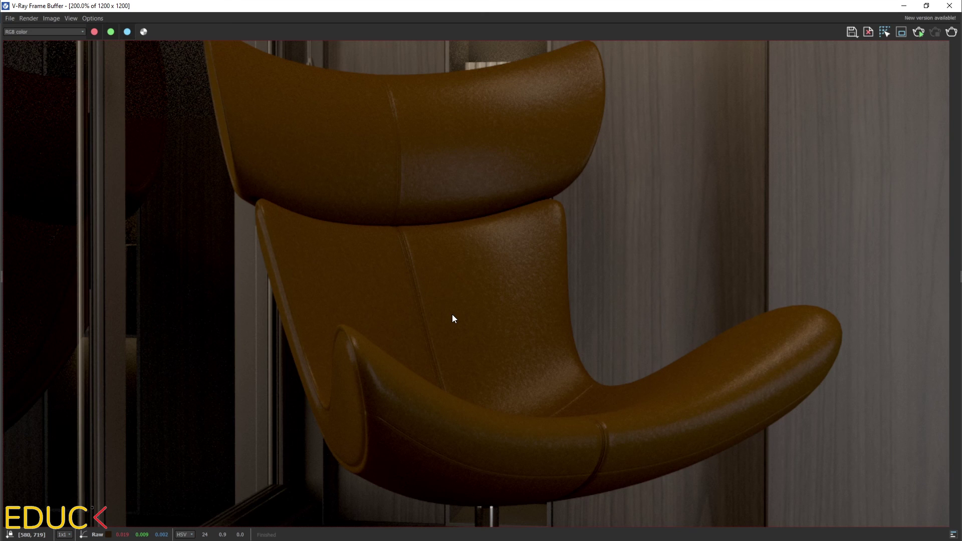